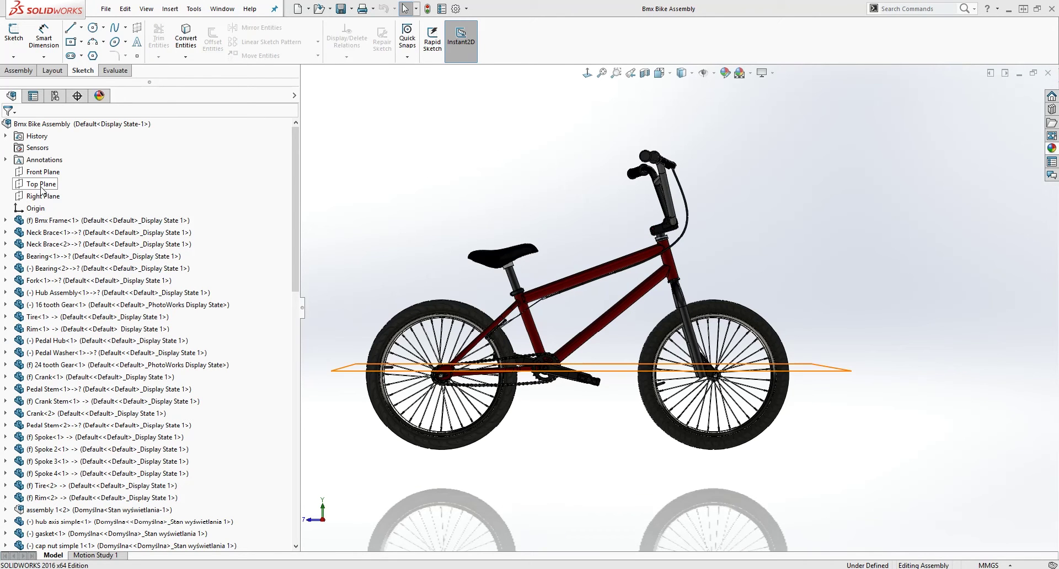
Select the Top Plane, orbit the bike to view it from slightly above, then deselect
{"action": "left_click", "coordinate": [41, 184]}
{"action": "left_click", "coordinate": [76, 170]}
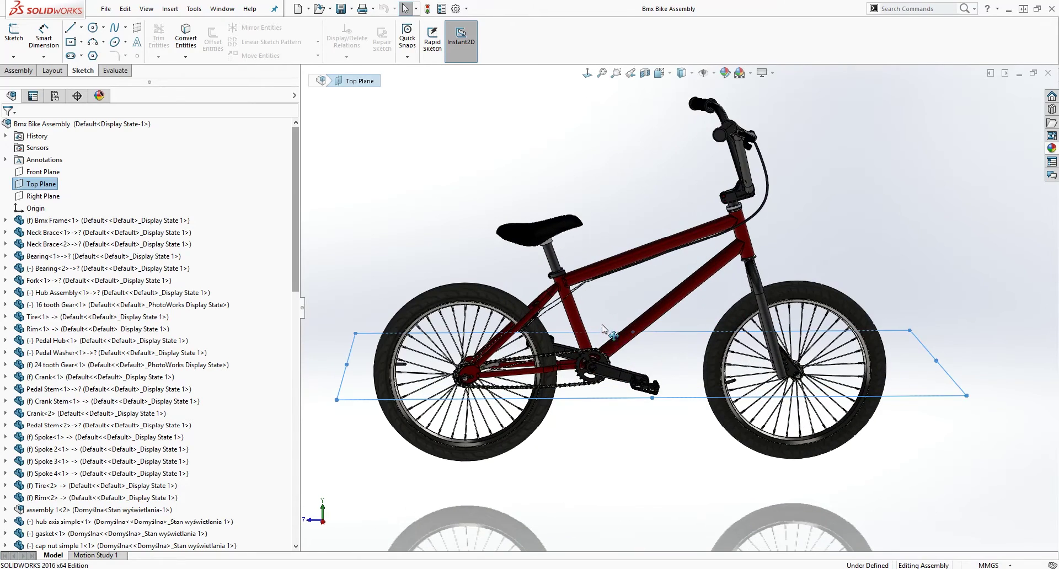
{"action": "mouse_move", "coordinate": [640, 389]}
{"action": "middle_mouse_down"}
{"action": "mouse_move", "coordinate": [644, 370]}
{"action": "mouse_move", "coordinate": [623, 386]}
{"action": "middle_mouse_up"}
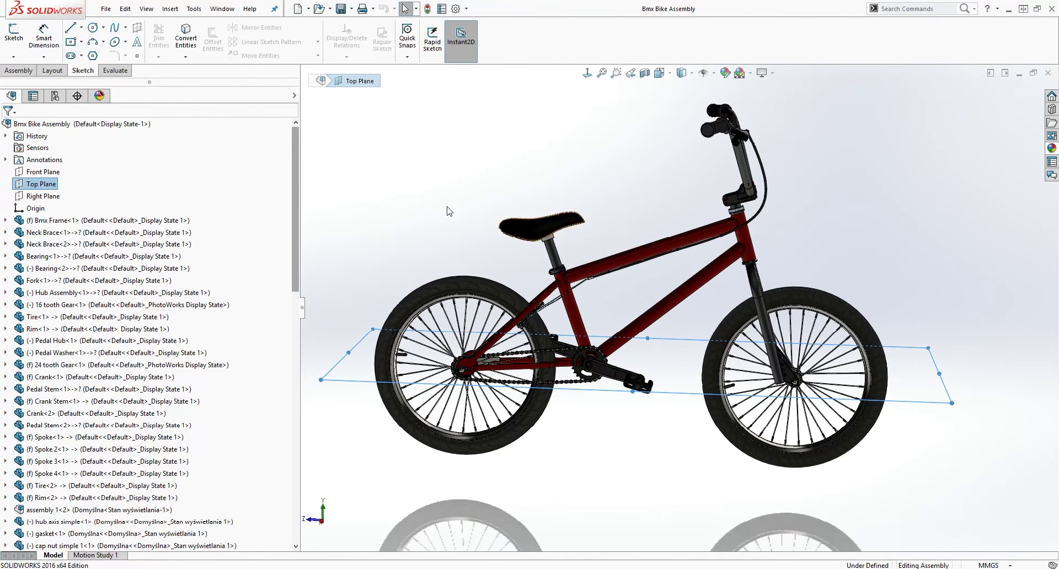
{"action": "key", "text": "Escape"}
Create reference plane PLANE7 offset 150 mm from the Top Plane and select it
{"action": "left_click", "coordinate": [18, 72]}
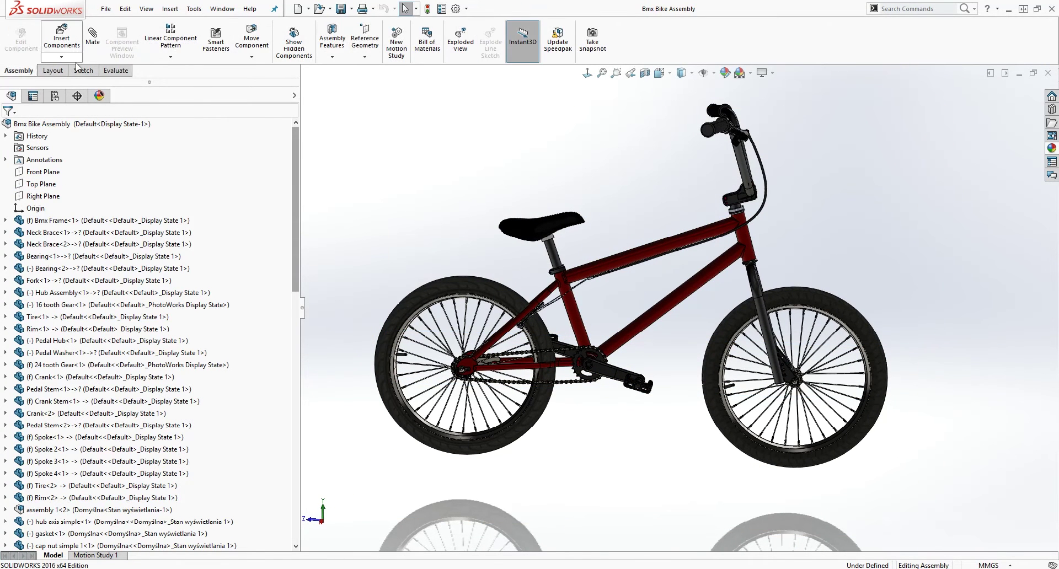
{"action": "left_click", "coordinate": [366, 39]}
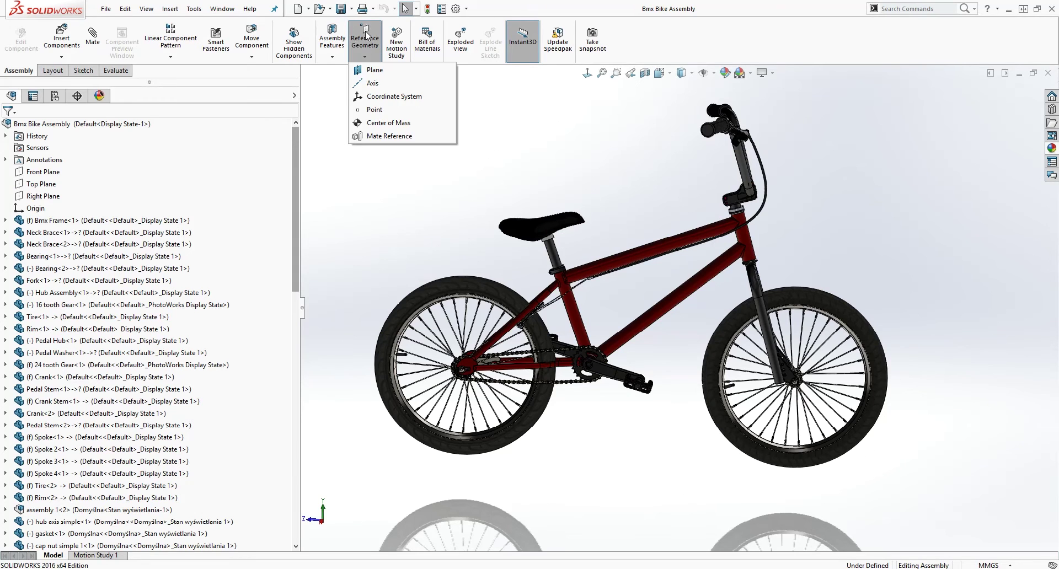
{"action": "left_click", "coordinate": [373, 72]}
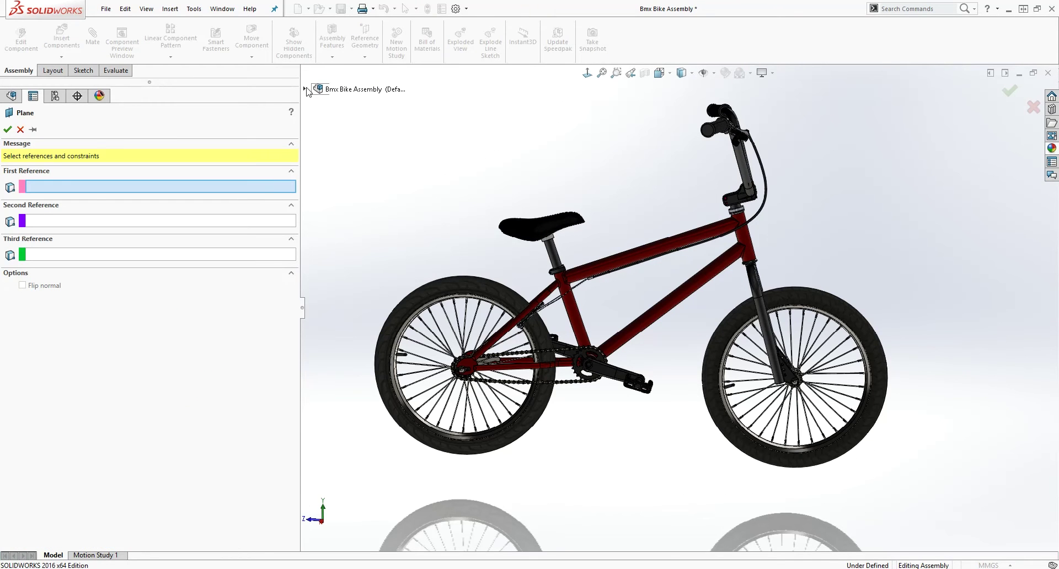
{"action": "left_click", "coordinate": [306, 90]}
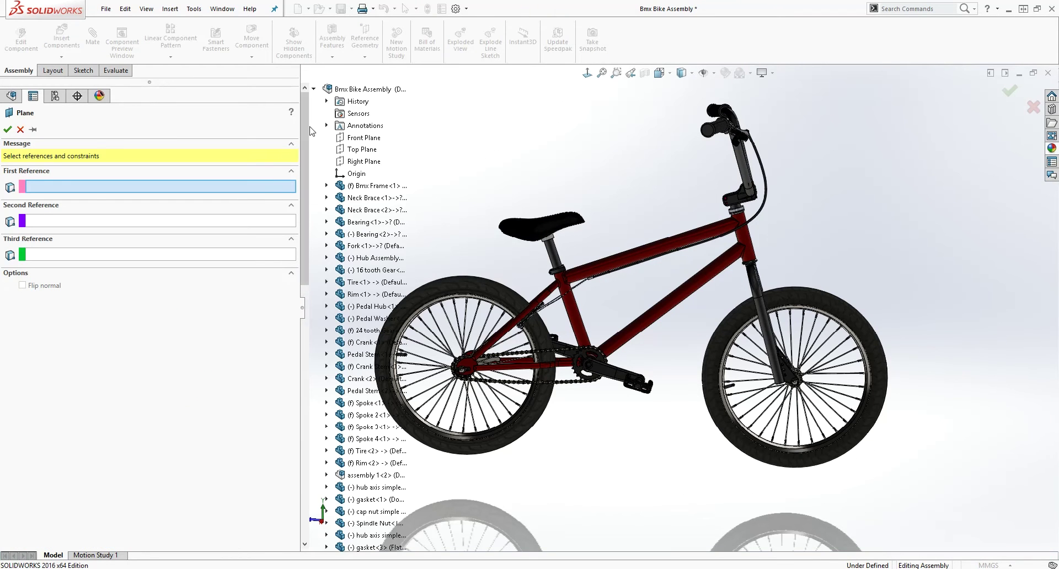
{"action": "left_click", "coordinate": [362, 149]}
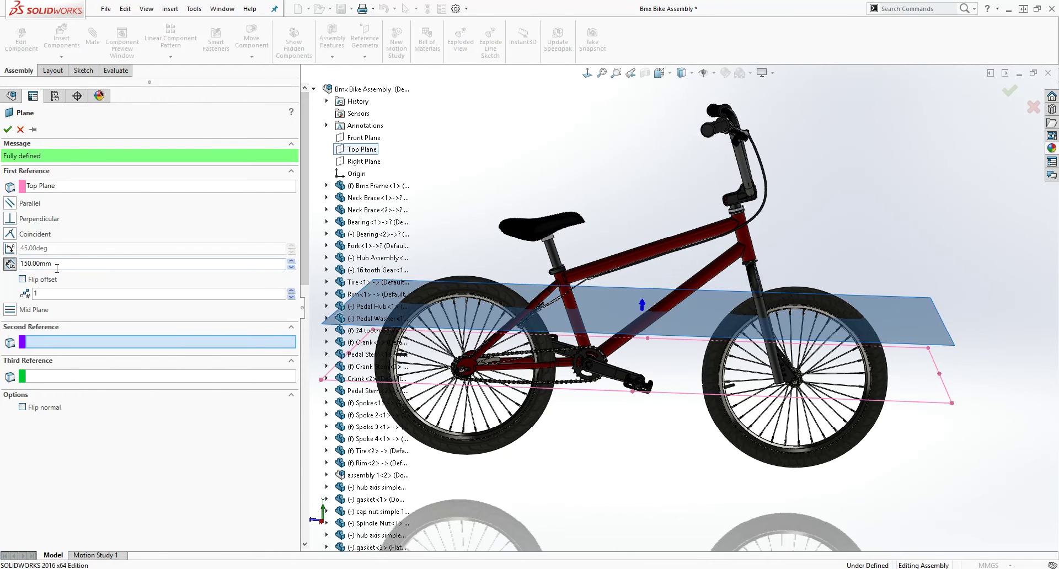
{"action": "left_click", "coordinate": [7, 130]}
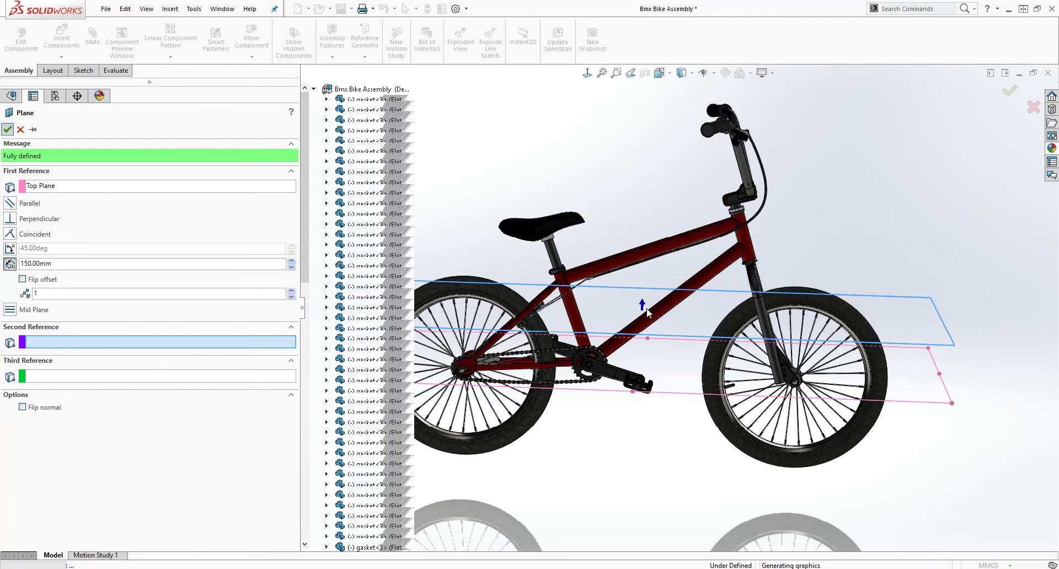
{"action": "scroll", "coordinate": [669, 336], "scroll_direction": "up", "scroll_amount": 4}
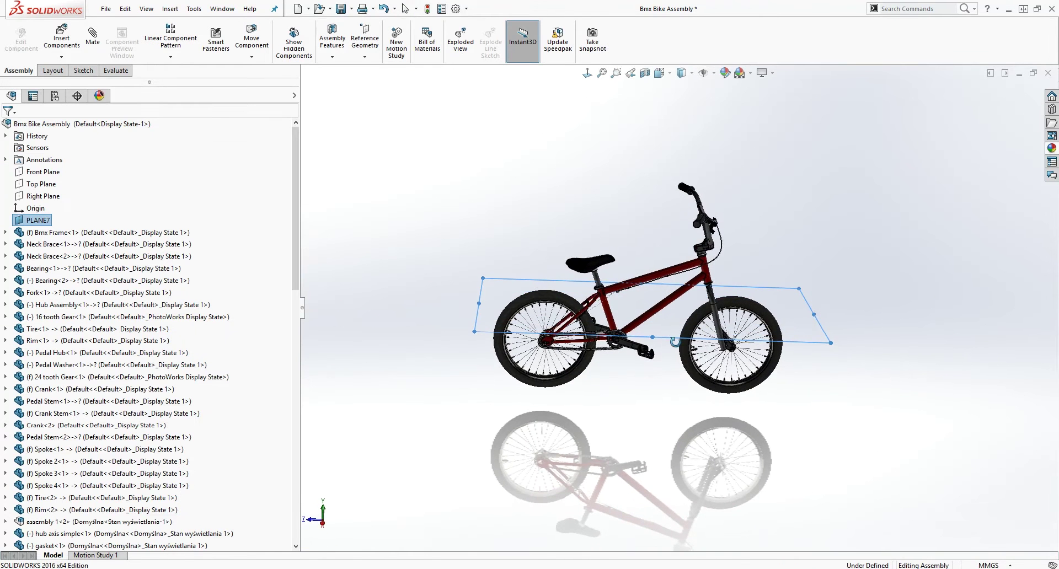
{"action": "left_click", "coordinate": [38, 220]}
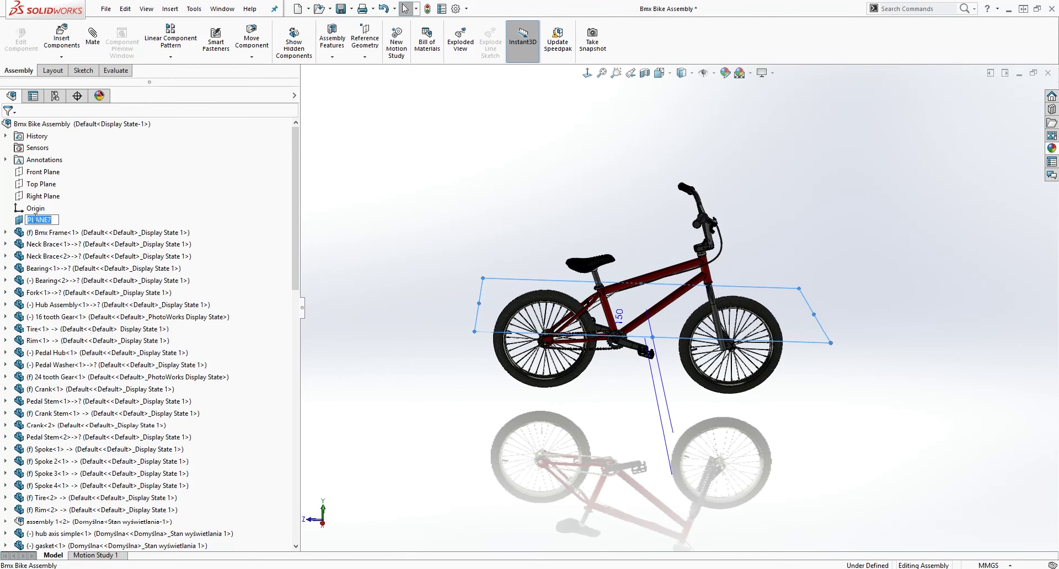
Start a new sketch on PLANE7 and view it Normal To
{"action": "left_click", "coordinate": [84, 70]}
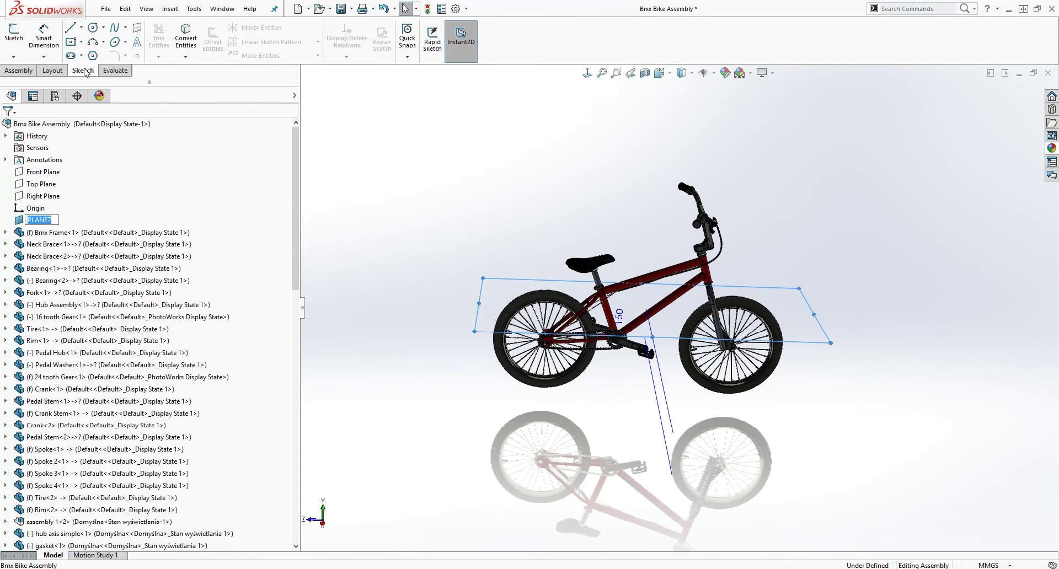
{"action": "left_click", "coordinate": [7, 43]}
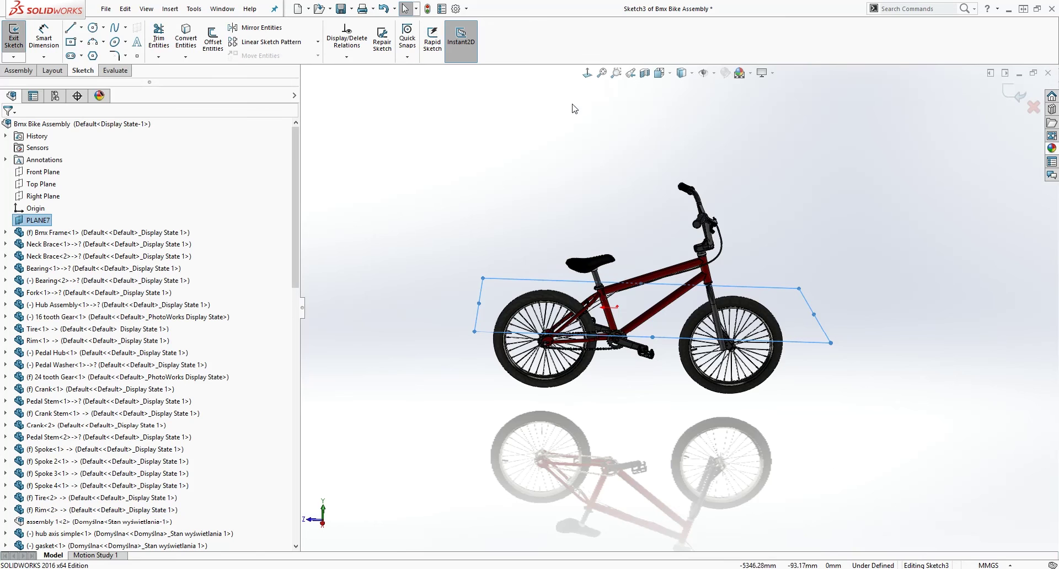
{"action": "left_click", "coordinate": [586, 73]}
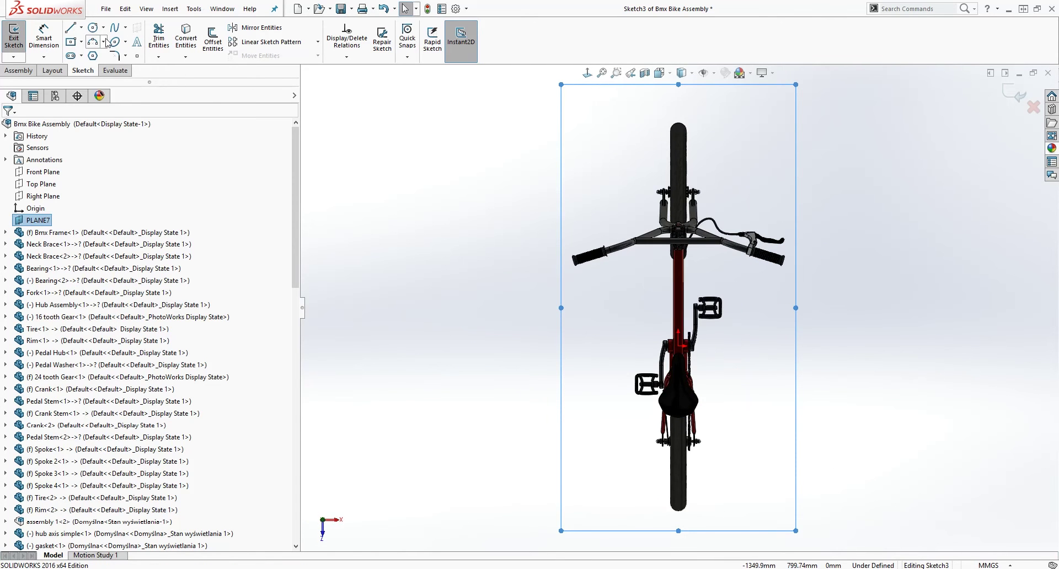
Draw a circle centred on the origin, radius about 1195.74 mm, enclosing the bike
{"action": "left_click", "coordinate": [93, 27]}
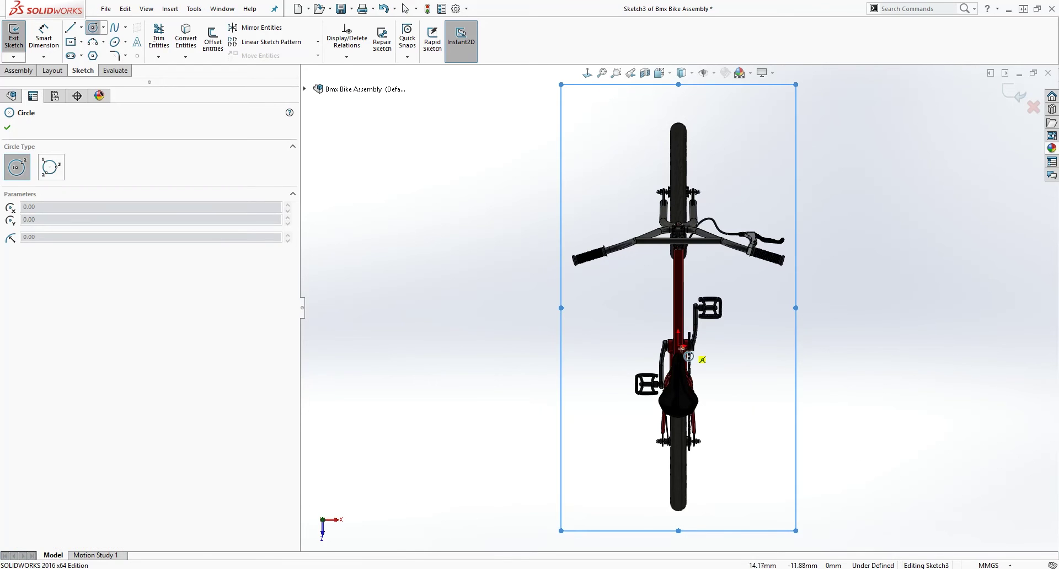
{"action": "left_click", "coordinate": [679, 347]}
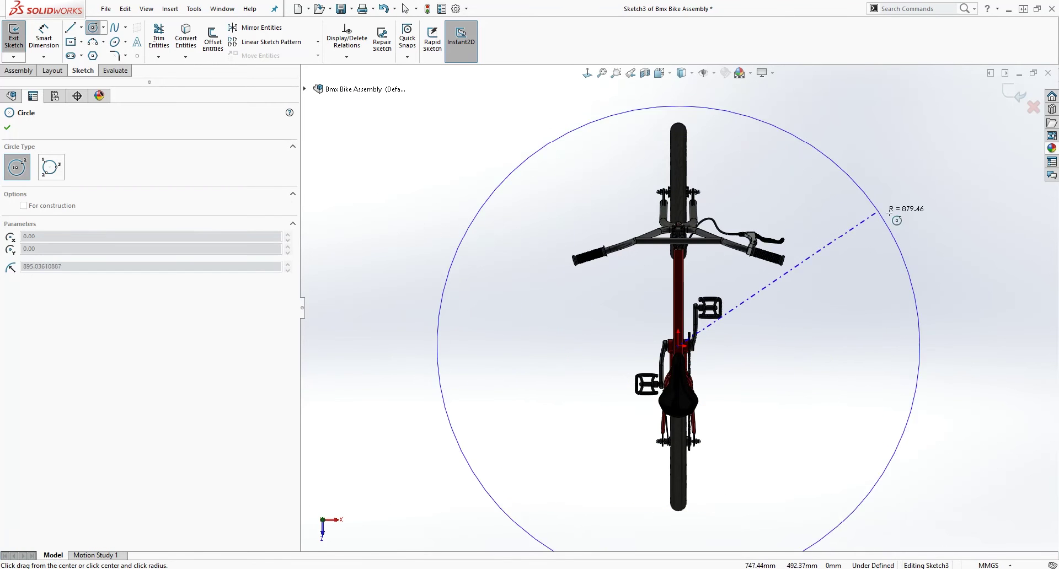
{"action": "left_click", "coordinate": [963, 177]}
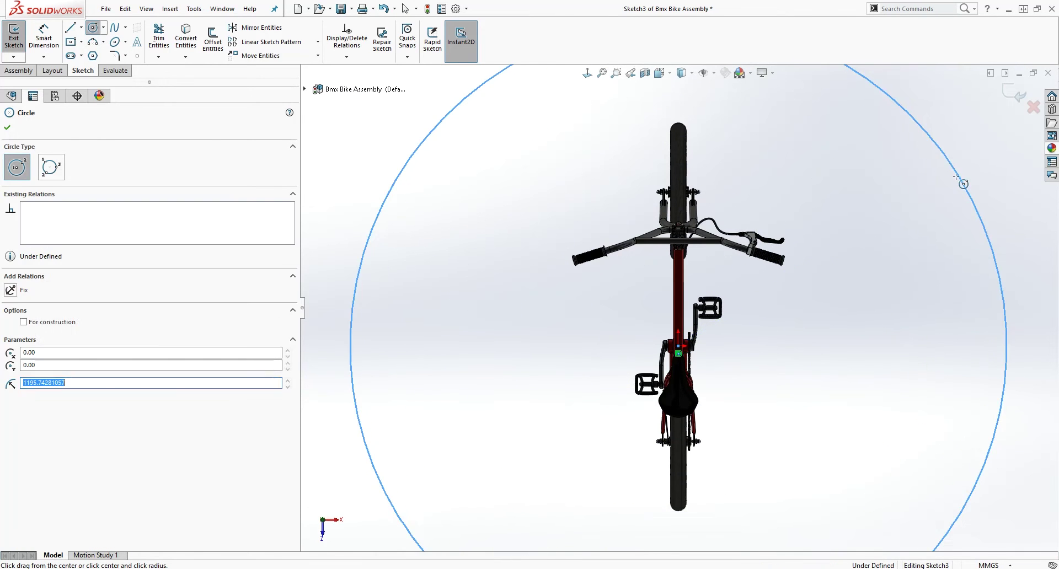
{"action": "scroll", "coordinate": [919, 273], "scroll_direction": "up", "scroll_amount": 6}
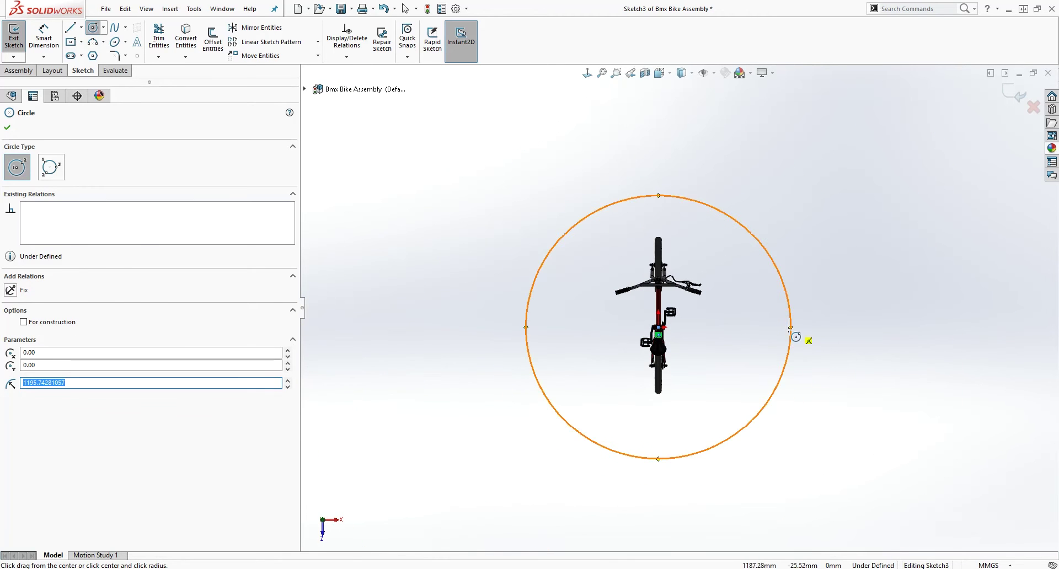
{"action": "key", "text": "Escape"}
{"action": "left_click", "coordinate": [747, 292]}
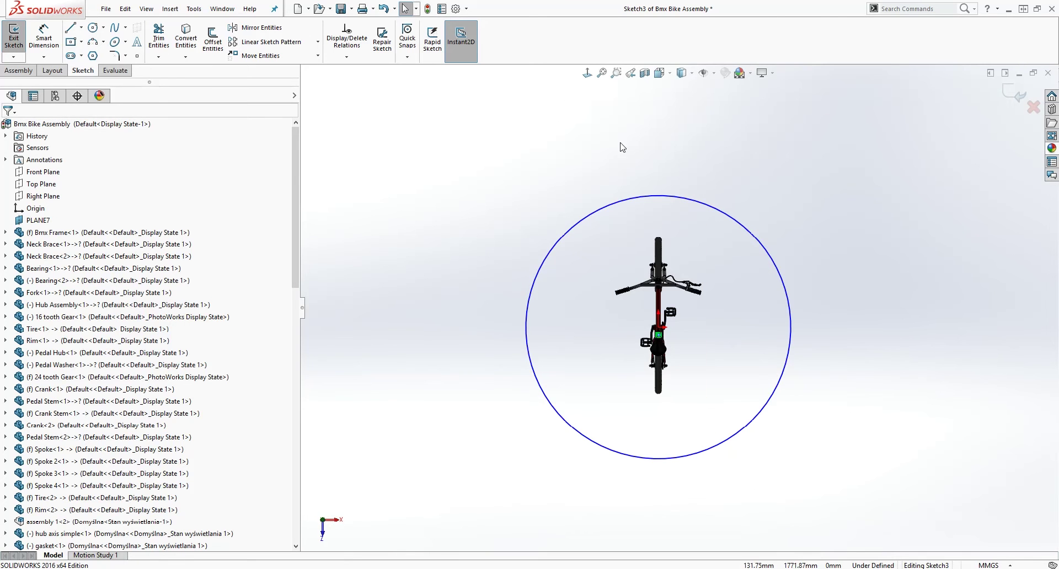
Draw two short cutting lines across the top of the circle
{"action": "left_click", "coordinate": [70, 27]}
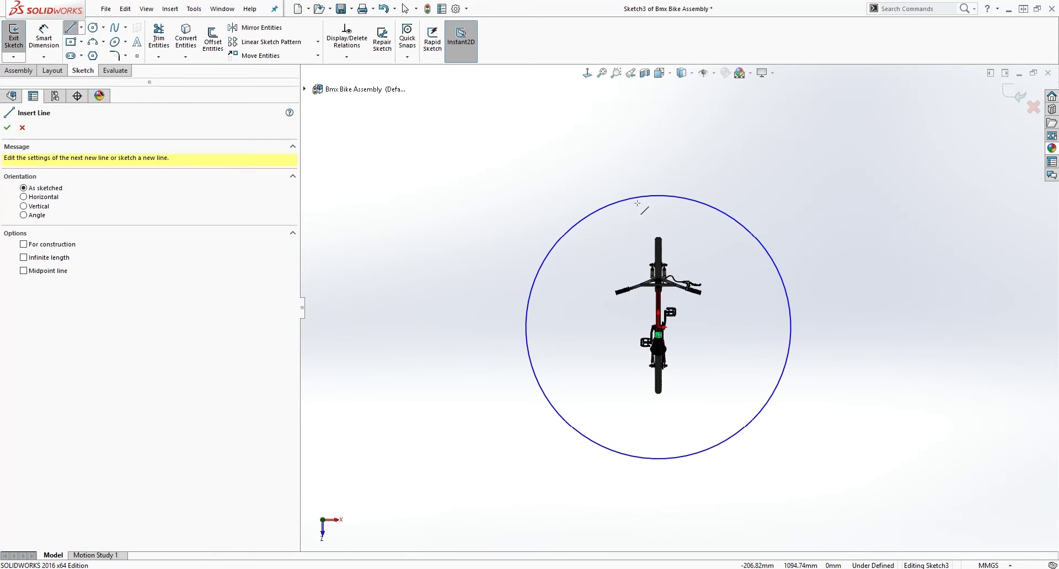
{"action": "left_click", "coordinate": [698, 173]}
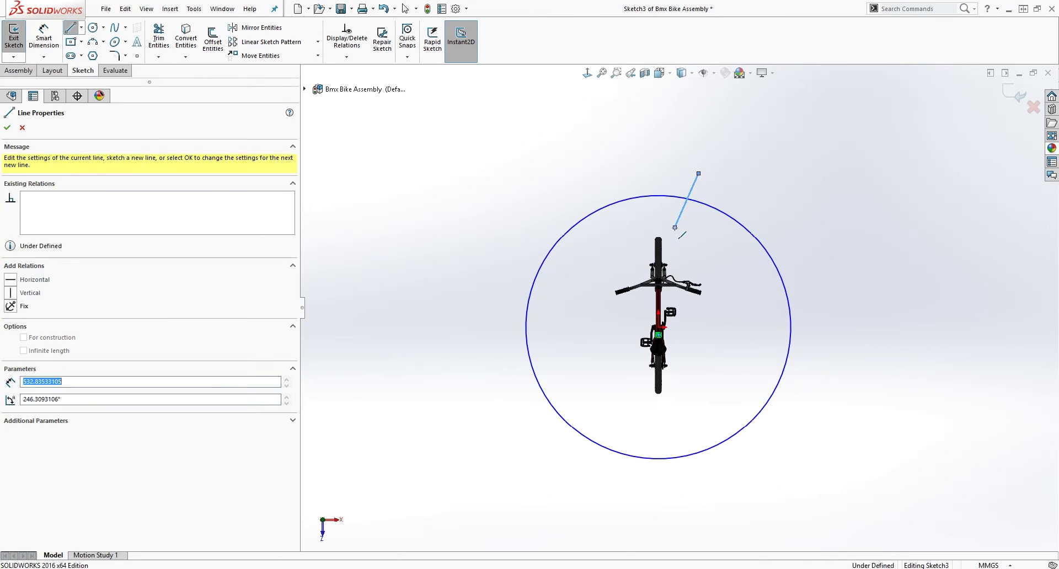
{"action": "double_click", "coordinate": [676, 227]}
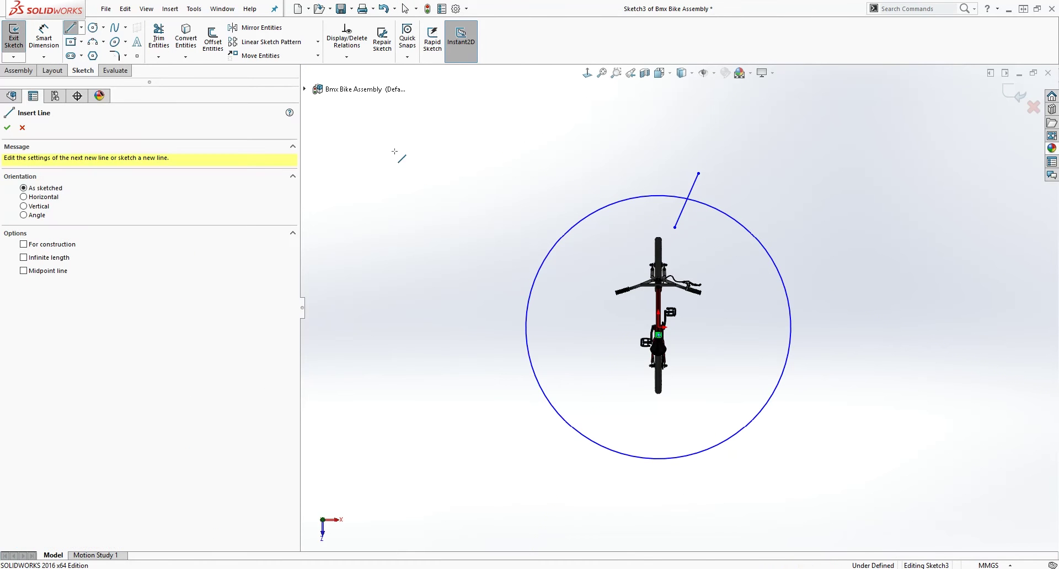
{"action": "left_click", "coordinate": [647, 173]}
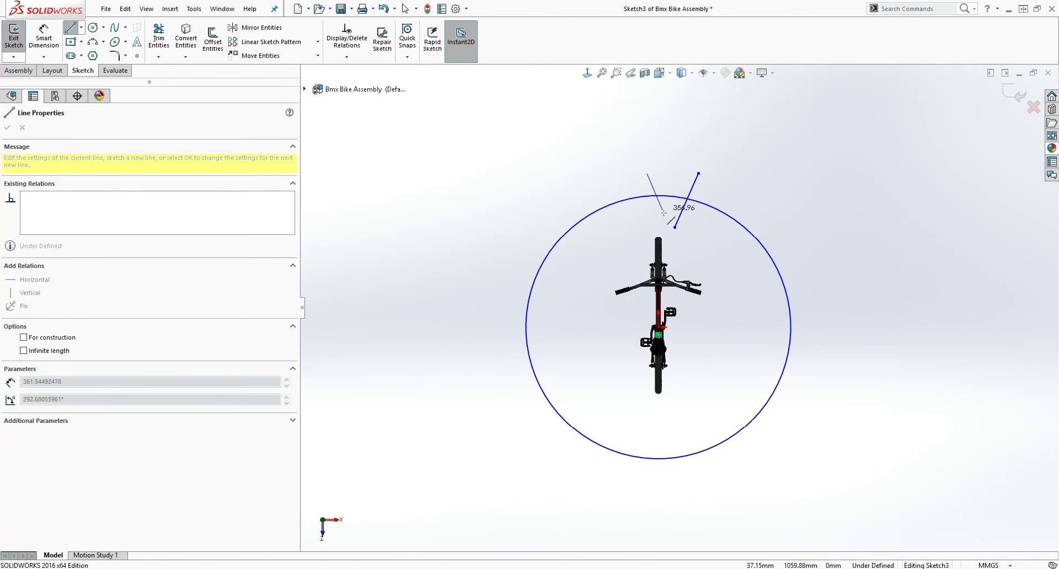
{"action": "double_click", "coordinate": [668, 224]}
{"action": "key", "text": "Escape"}
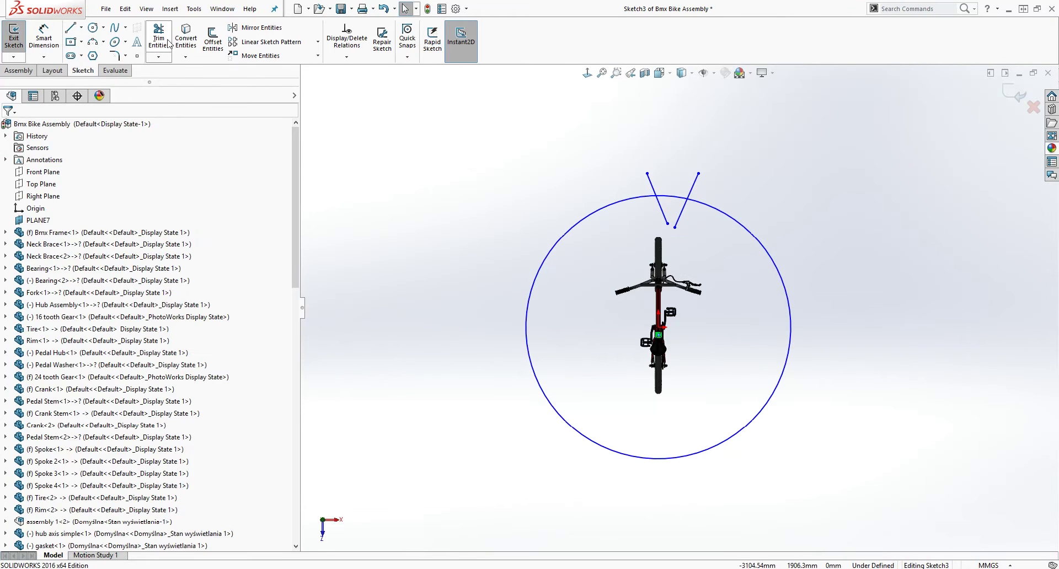
Trim away the arc between the two lines, then delete both cutting lines
{"action": "left_click", "coordinate": [159, 36]}
{"action": "left_click", "coordinate": [677, 198]}
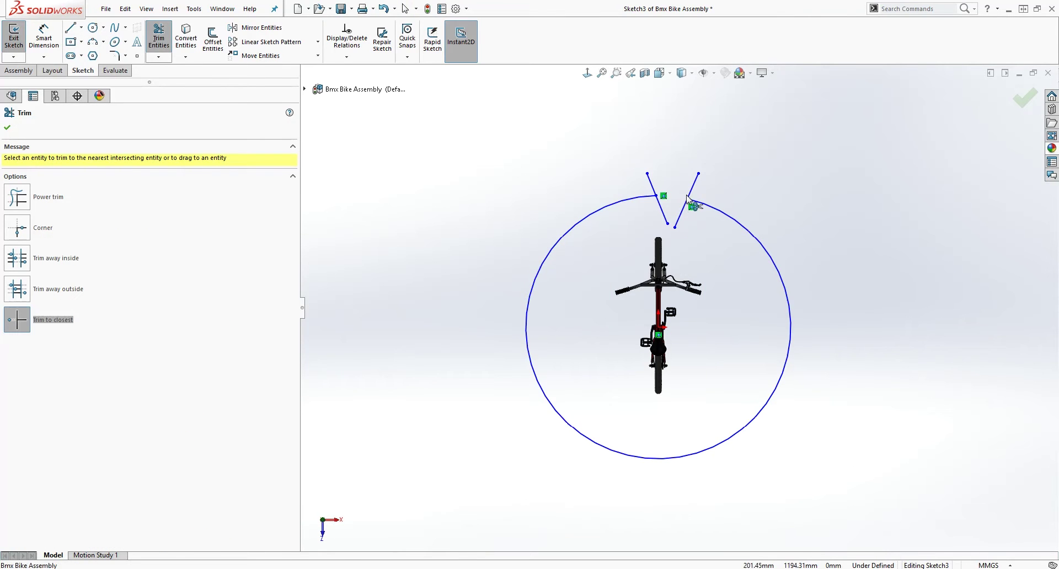
{"action": "key", "text": "Escape"}
{"action": "left_click", "coordinate": [691, 183]}
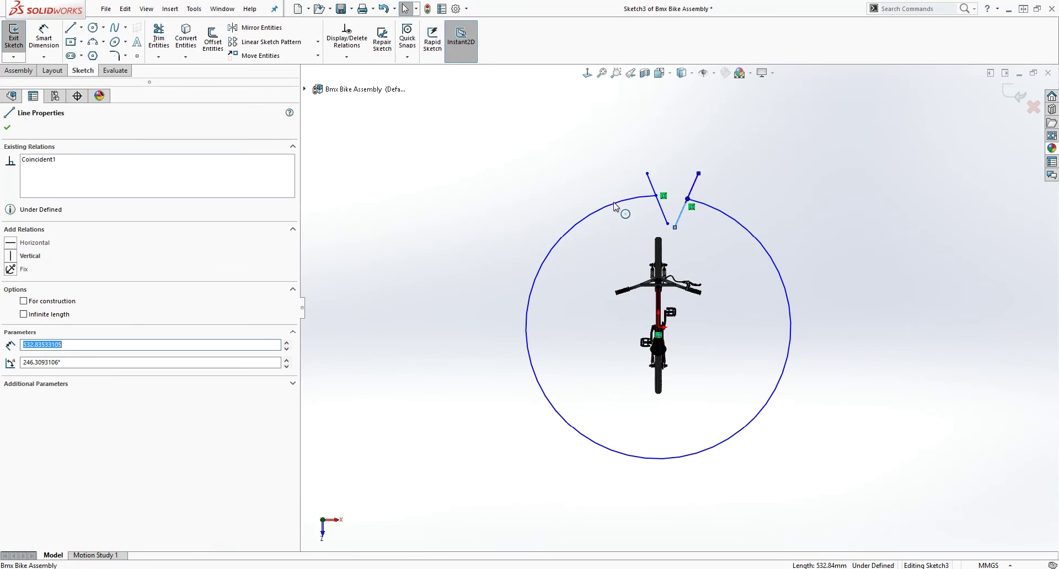
{"action": "key", "text": "Delete"}
{"action": "left_click", "coordinate": [652, 187]}
{"action": "key", "text": "Delete"}
Drag the arc's right endpoint to adjust the gap at the top
{"action": "scroll", "coordinate": [676, 214], "scroll_direction": "down", "scroll_amount": 2}
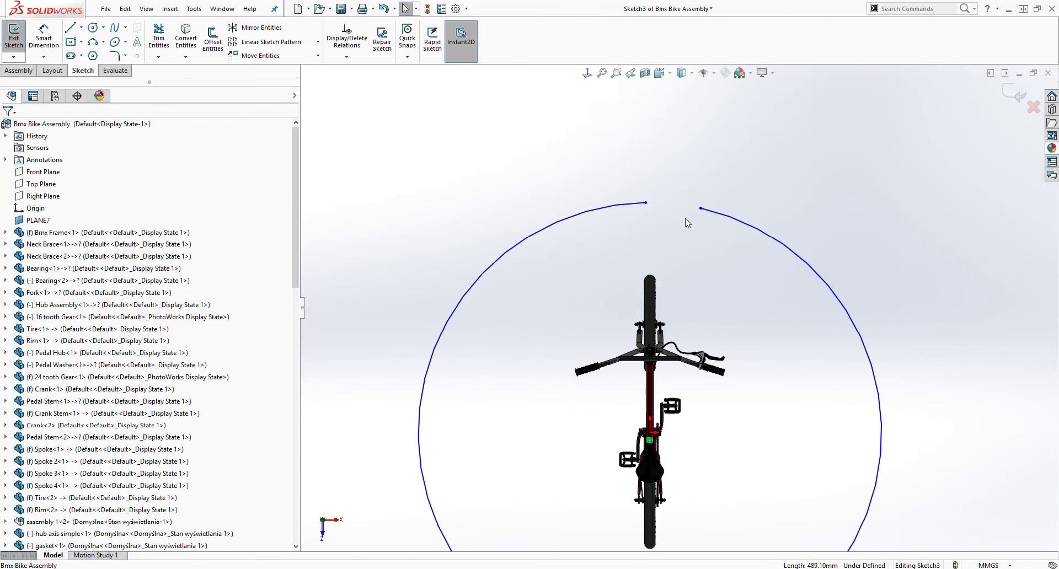
{"action": "mouse_move", "coordinate": [701, 209]}
{"action": "left_mouse_down"}
{"action": "mouse_move", "coordinate": [691, 218]}
{"action": "mouse_move", "coordinate": [704, 202]}
{"action": "left_mouse_up"}
{"action": "scroll", "coordinate": [726, 260], "scroll_direction": "up", "scroll_amount": 4}
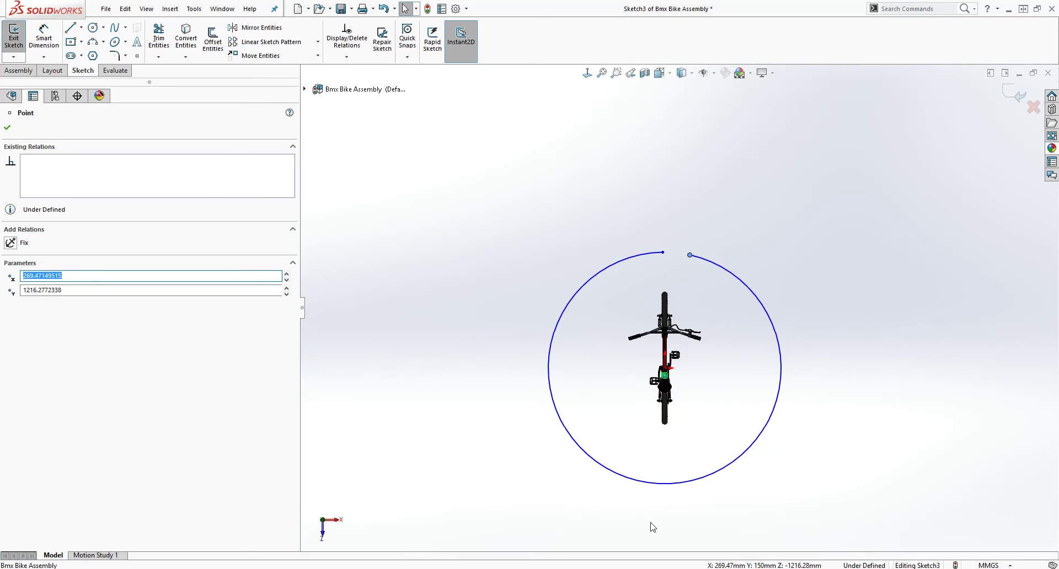
{"action": "scroll", "coordinate": [717, 419], "scroll_direction": "down", "scroll_amount": 2}
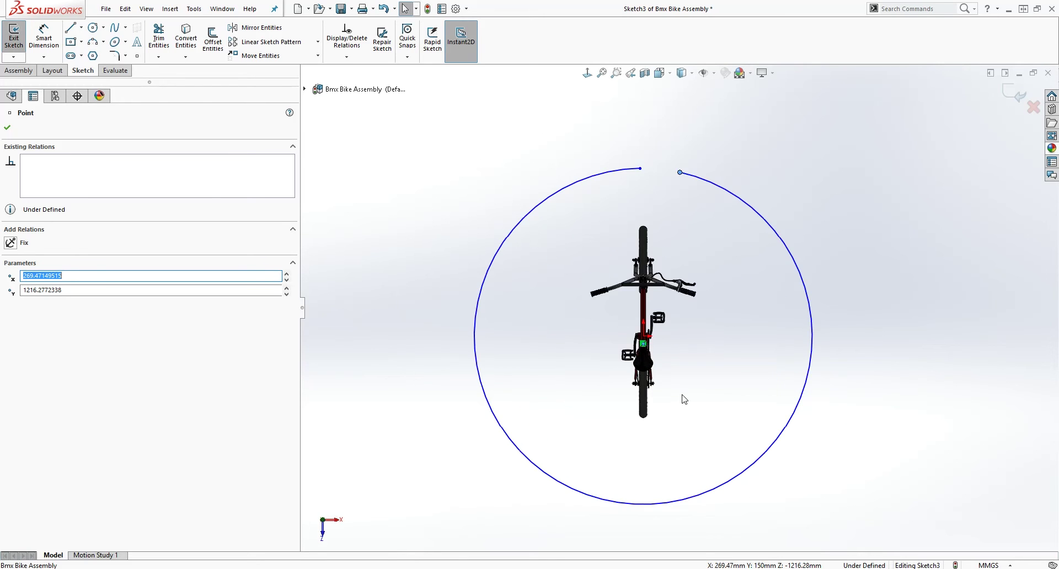
Give the path arc a Smart Dimension radius of 4000 mm
{"action": "right_click_drag", "start_coordinate": [806, 412], "coordinate": [788, 255]}
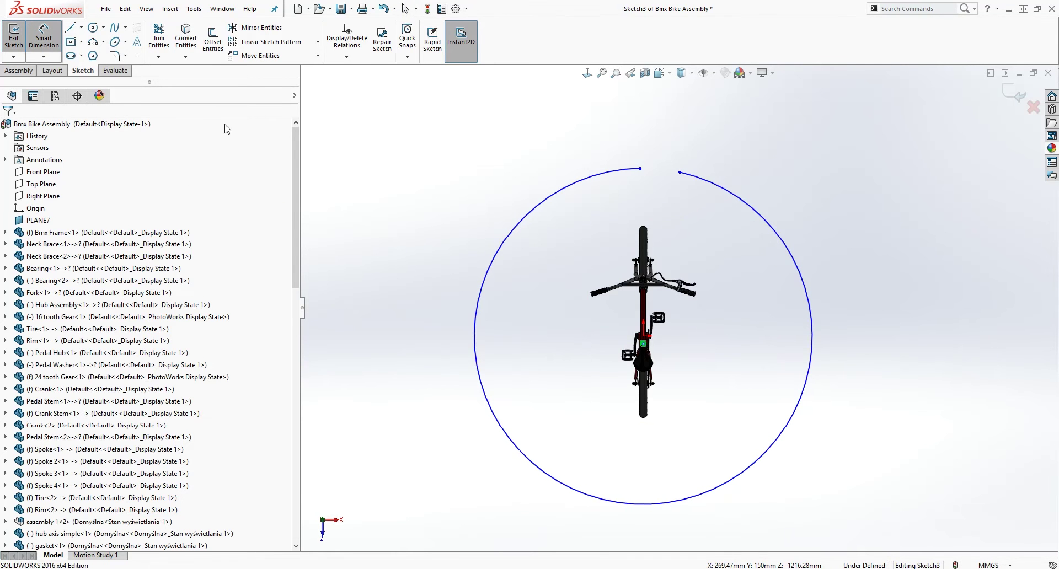
{"action": "key", "text": "Escape"}
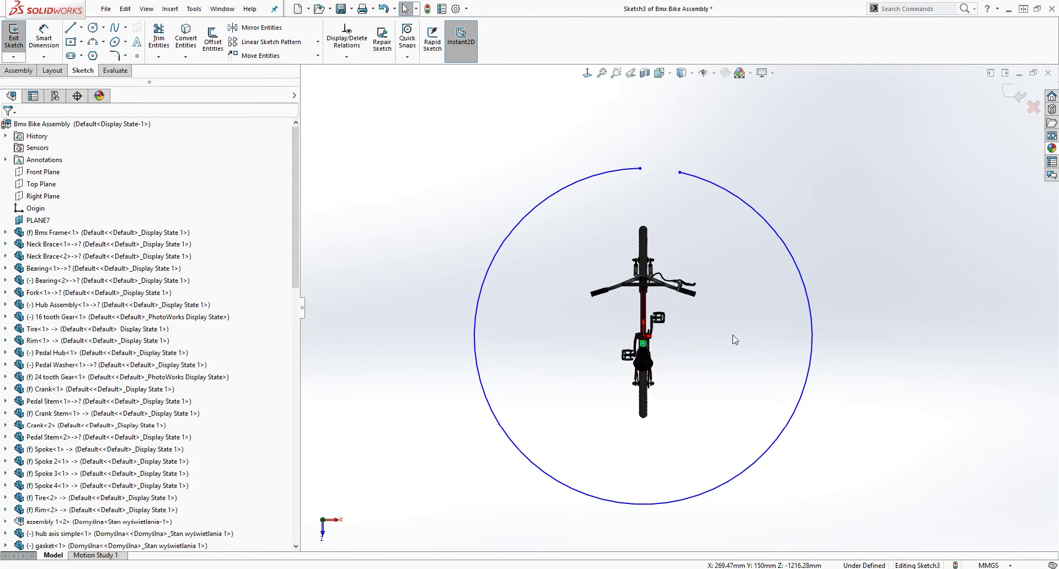
{"action": "left_click", "coordinate": [49, 41]}
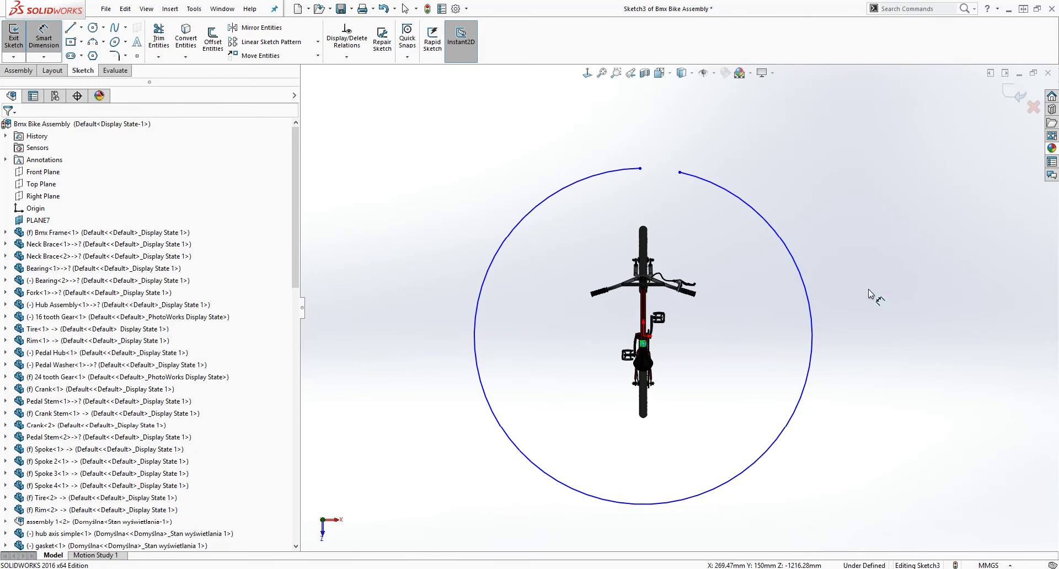
{"action": "left_click", "coordinate": [808, 285]}
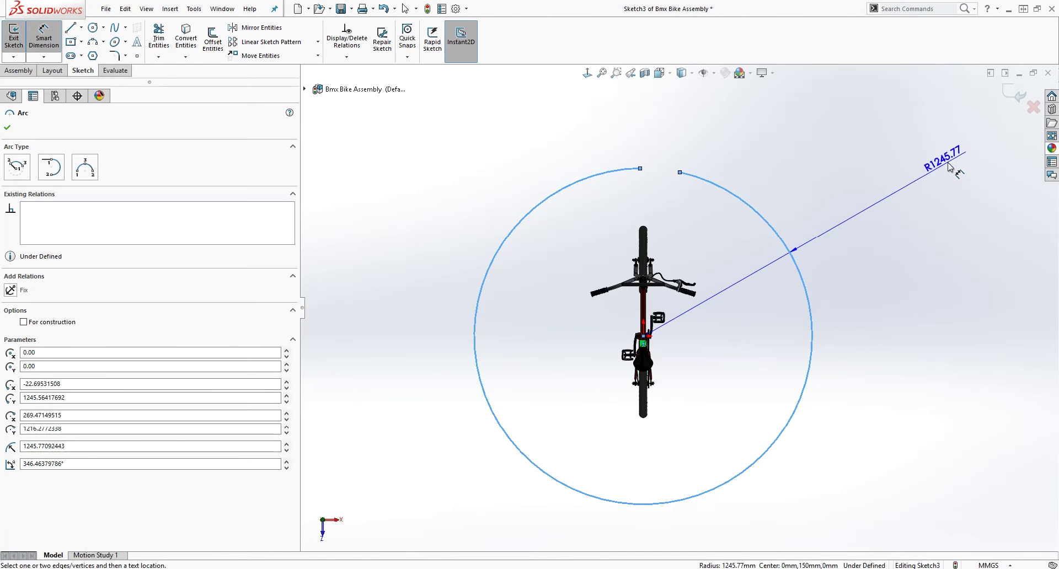
{"action": "left_click", "coordinate": [961, 159]}
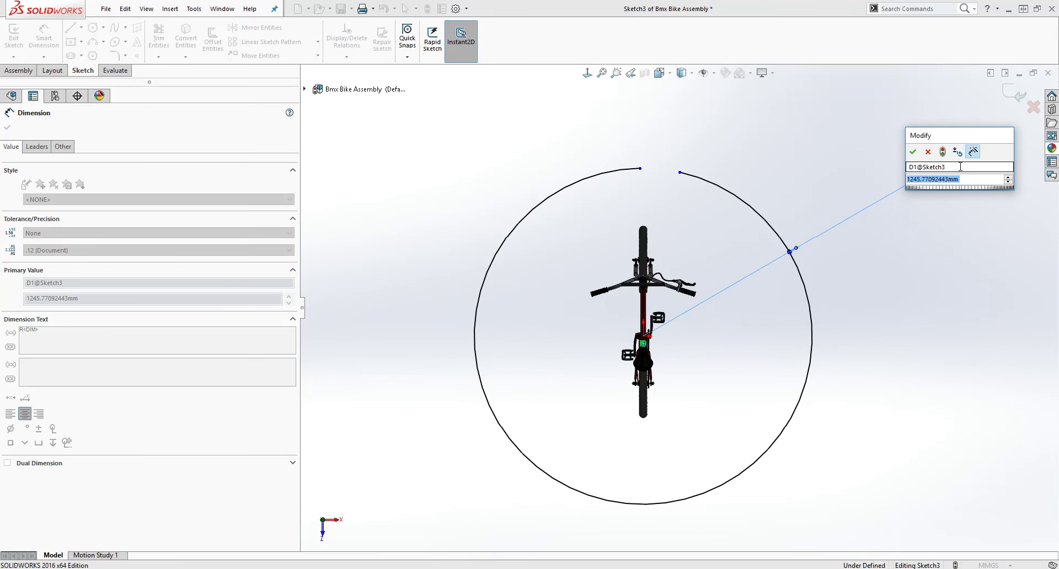
{"action": "type", "text": "4000"}
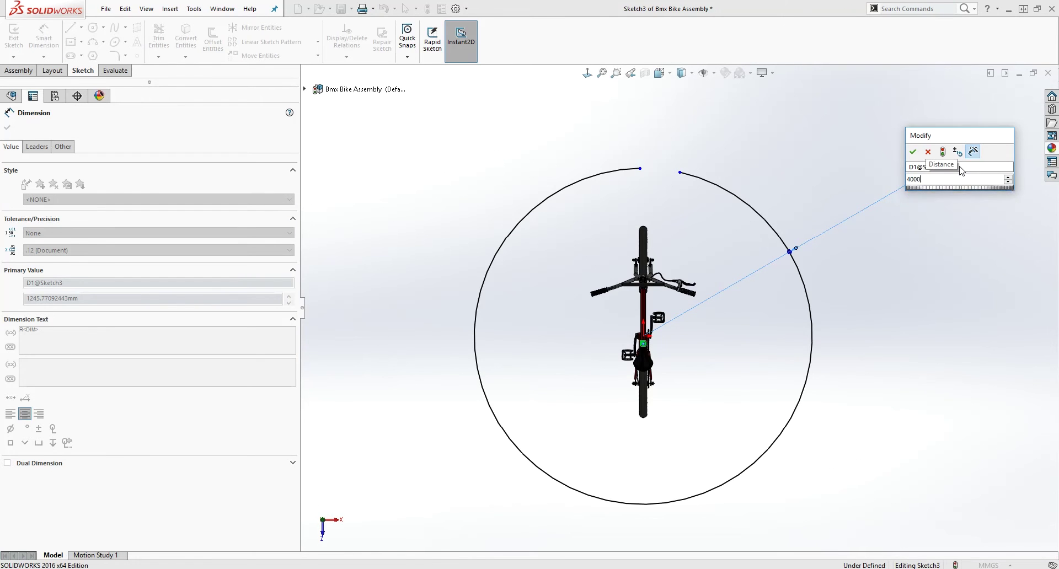
{"action": "key", "text": "Return"}
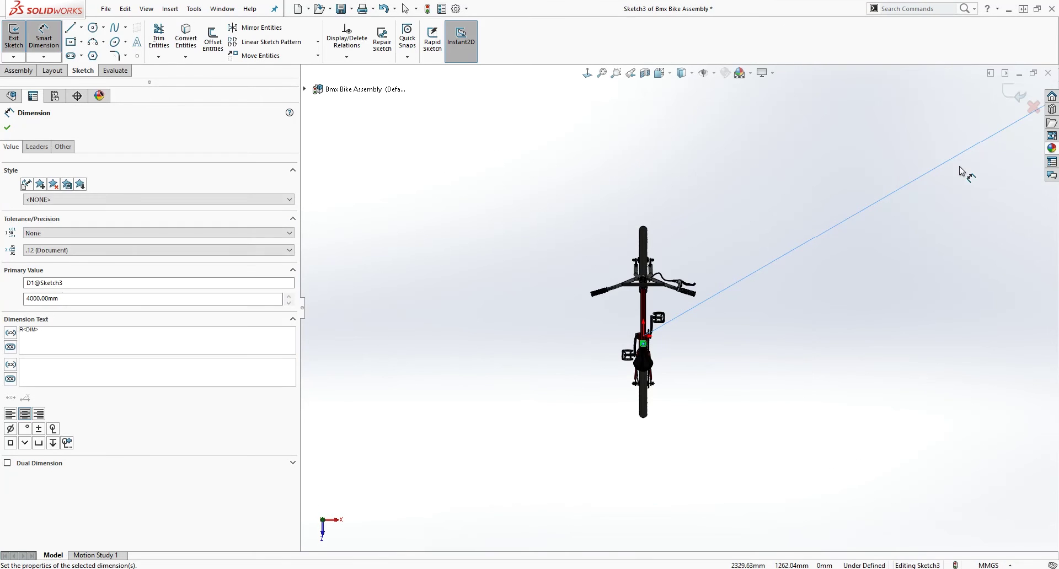
{"action": "scroll", "coordinate": [677, 283], "scroll_direction": "down", "scroll_amount": 3}
{"action": "scroll", "coordinate": [677, 281], "scroll_direction": "up", "scroll_amount": 5}
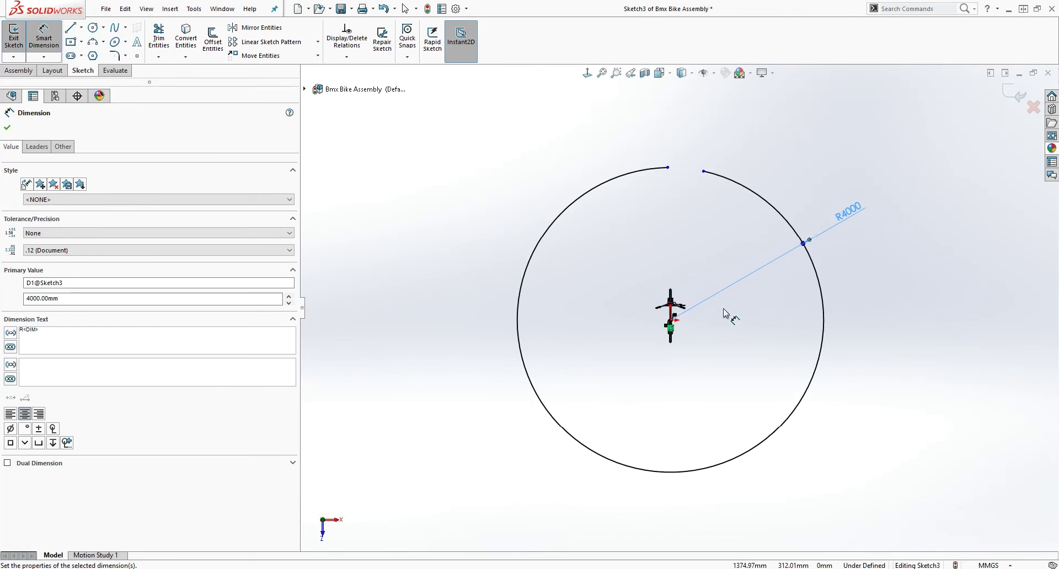
Close the dimension properties and exit Sketch3, orbiting to view the R4000 path in 3D
{"action": "left_click", "coordinate": [7, 128]}
{"action": "scroll", "coordinate": [620, 371], "scroll_direction": "down", "scroll_amount": 3}
{"action": "scroll", "coordinate": [623, 380], "scroll_direction": "up", "scroll_amount": 4}
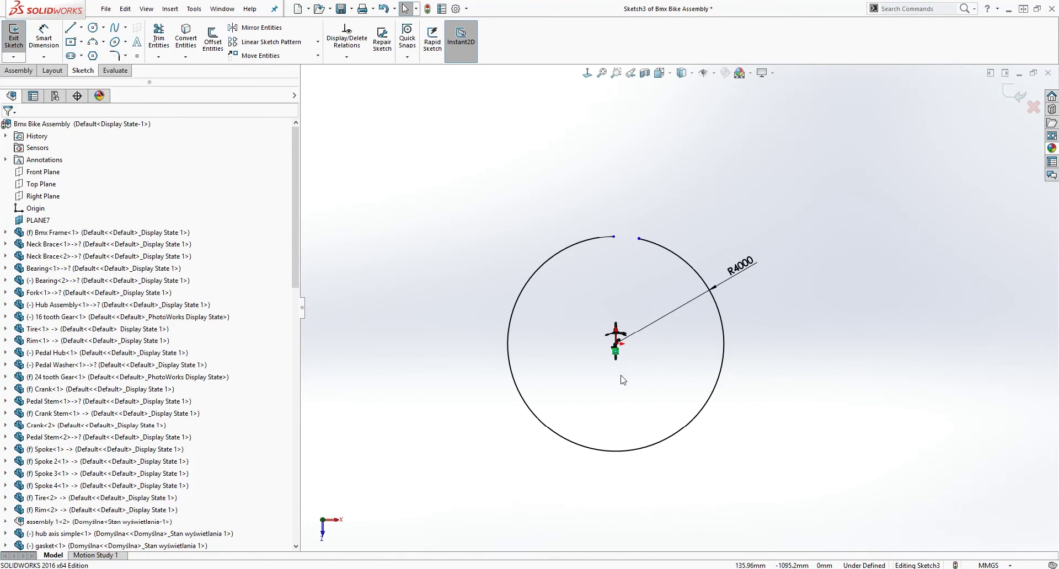
{"action": "mouse_move", "coordinate": [623, 380]}
{"action": "middle_mouse_down"}
{"action": "mouse_move", "coordinate": [605, 311]}
{"action": "mouse_move", "coordinate": [759, 209]}
{"action": "mouse_move", "coordinate": [558, 402]}
{"action": "mouse_move", "coordinate": [545, 347]}
{"action": "middle_mouse_up"}
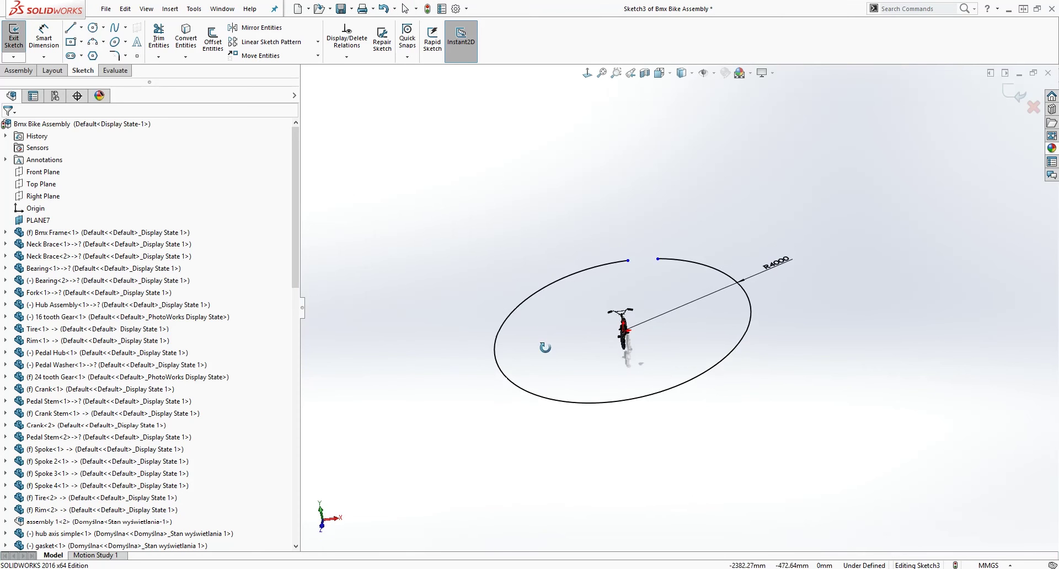
{"action": "scroll", "coordinate": [545, 348], "scroll_direction": "down", "scroll_amount": 2}
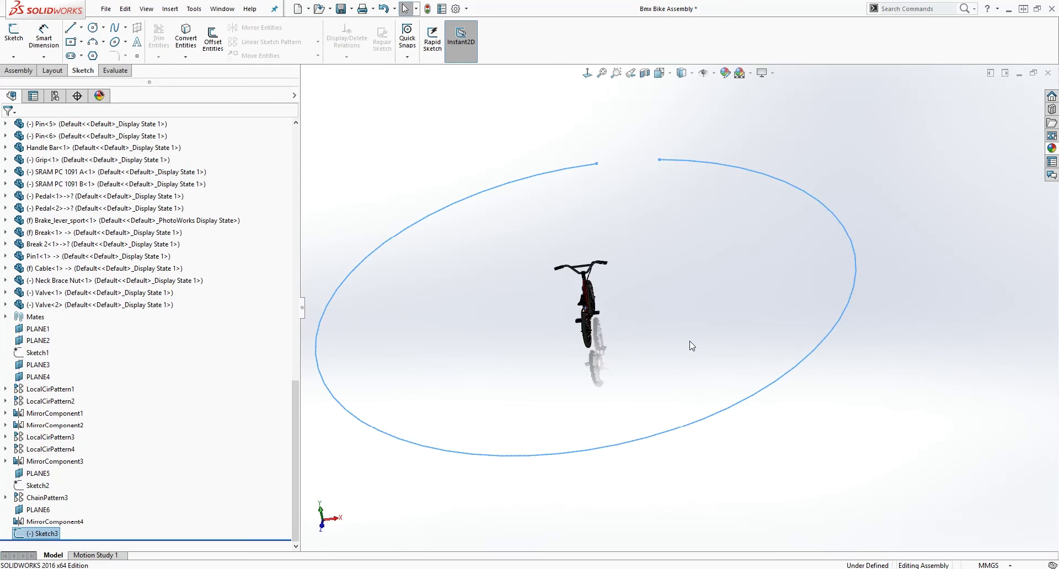
{"action": "middle_click_drag", "start_coordinate": [676, 307], "coordinate": [665, 369]}
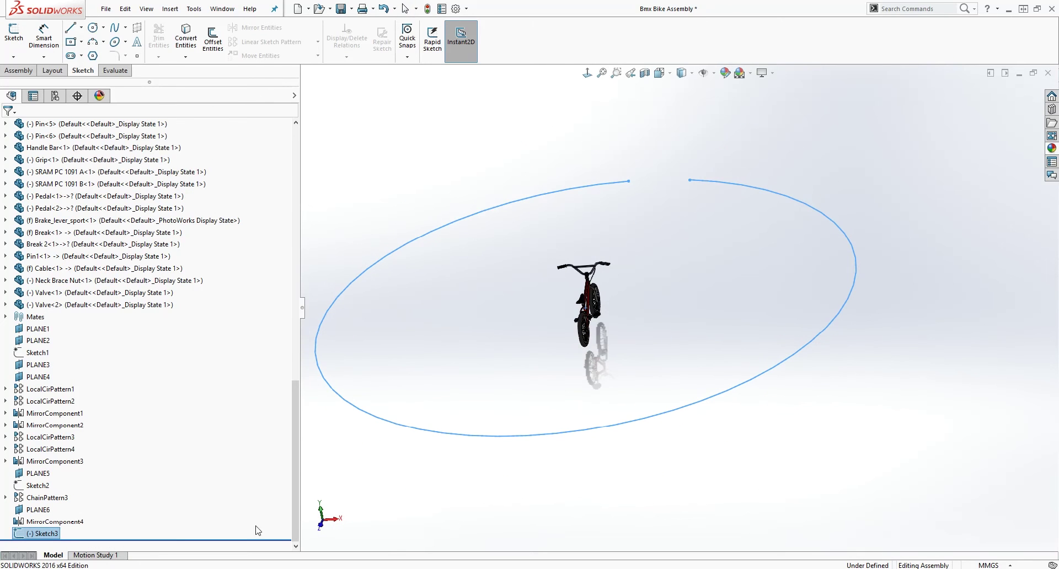
Open Motion Study 1, level the path view, and right-click Lights, Cameras and Scene
{"action": "left_click", "coordinate": [93, 556]}
{"action": "middle_click_drag", "start_coordinate": [712, 127], "coordinate": [679, 274]}
{"action": "scroll", "coordinate": [554, 203], "scroll_direction": "down", "scroll_amount": 5}
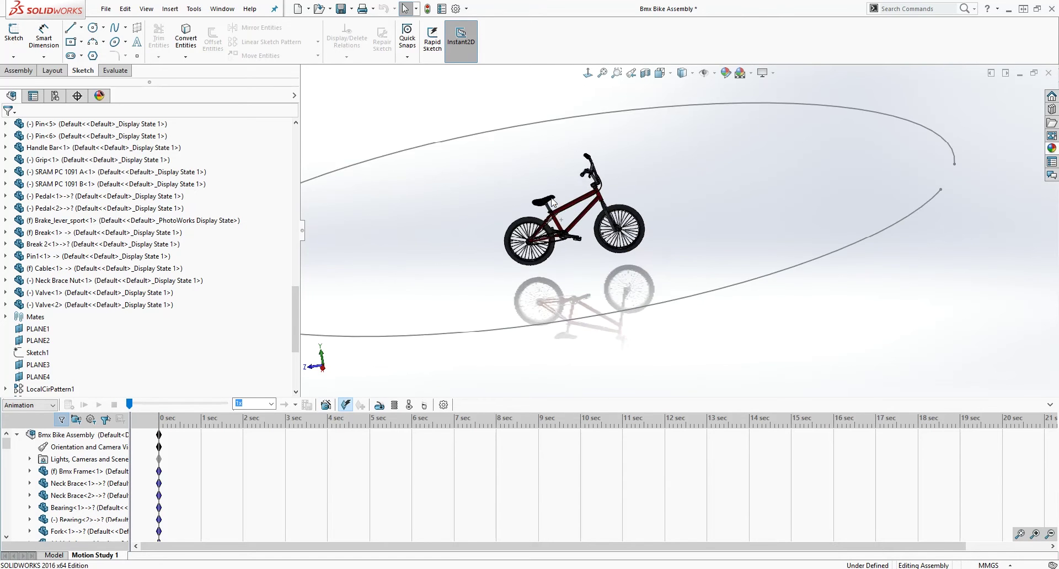
{"action": "scroll", "coordinate": [554, 204], "scroll_direction": "up", "scroll_amount": 5}
{"action": "middle_click_drag", "start_coordinate": [556, 199], "coordinate": [585, 182]}
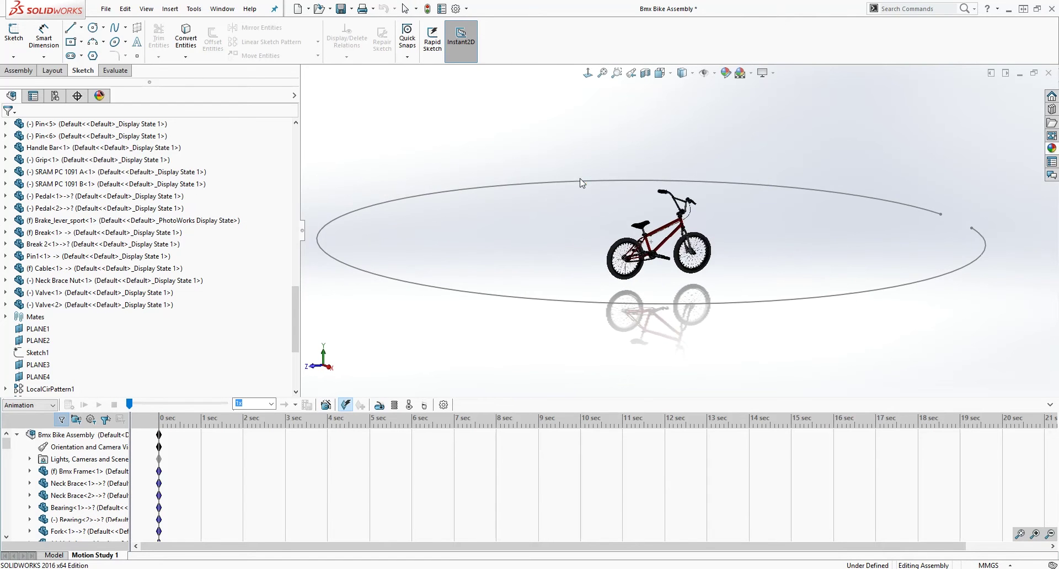
{"action": "right_click", "coordinate": [54, 463]}
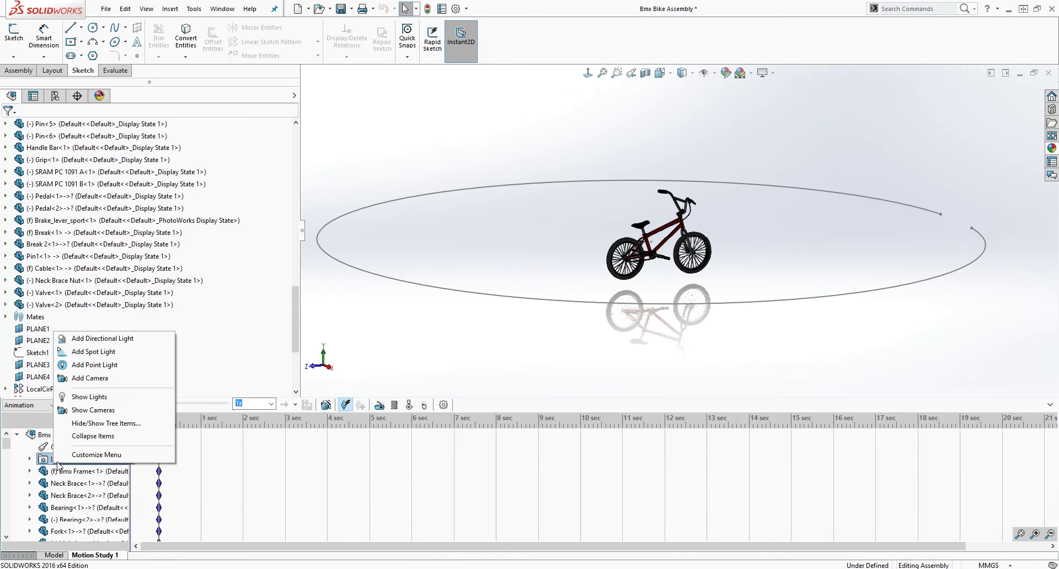
Add Camera1 to the scene, then zoom and orbit to see the bike and path
{"action": "left_click", "coordinate": [92, 380]}
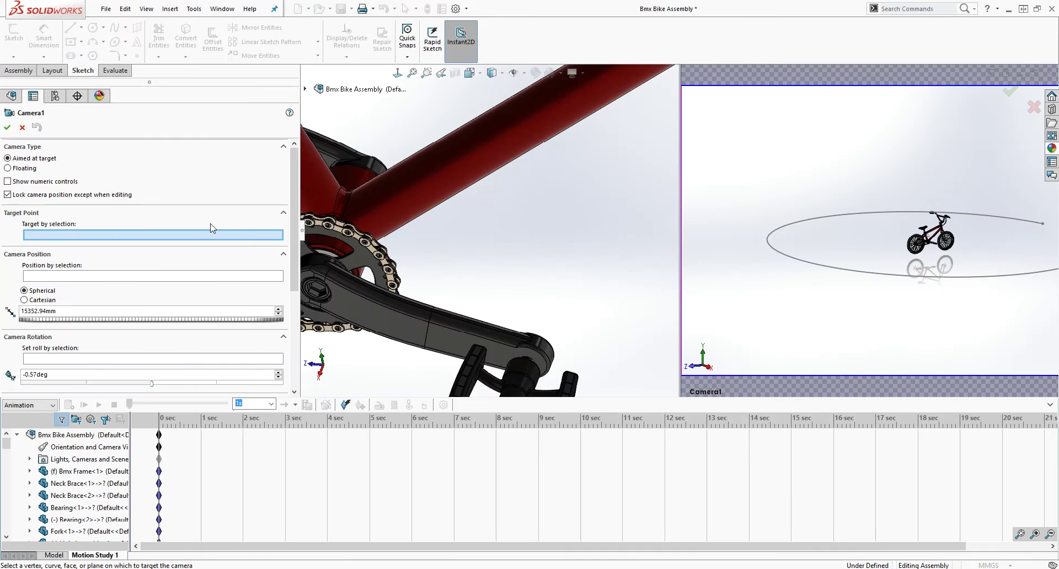
{"action": "scroll", "coordinate": [544, 247], "scroll_direction": "up", "scroll_amount": 10}
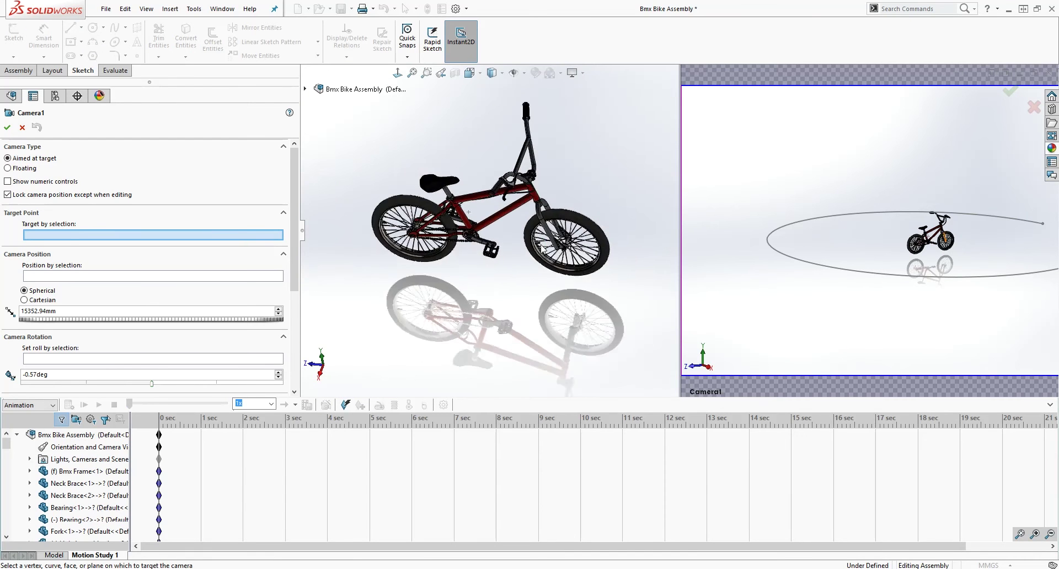
{"action": "scroll", "coordinate": [543, 251], "scroll_direction": "up", "scroll_amount": 3}
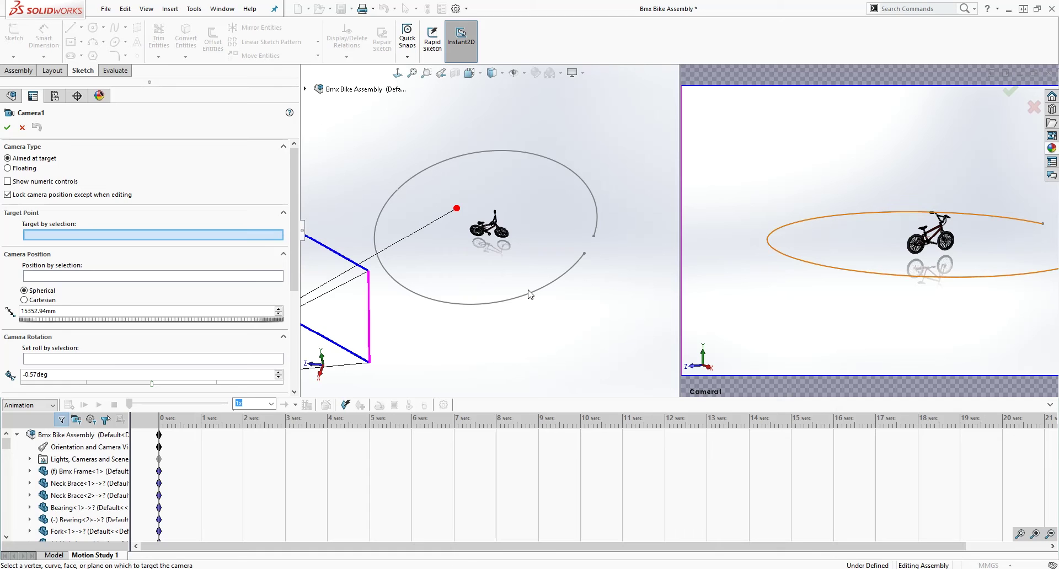
{"action": "middle_click_drag", "start_coordinate": [510, 204], "coordinate": [544, 194]}
{"action": "scroll", "coordinate": [513, 232], "scroll_direction": "up", "scroll_amount": 3}
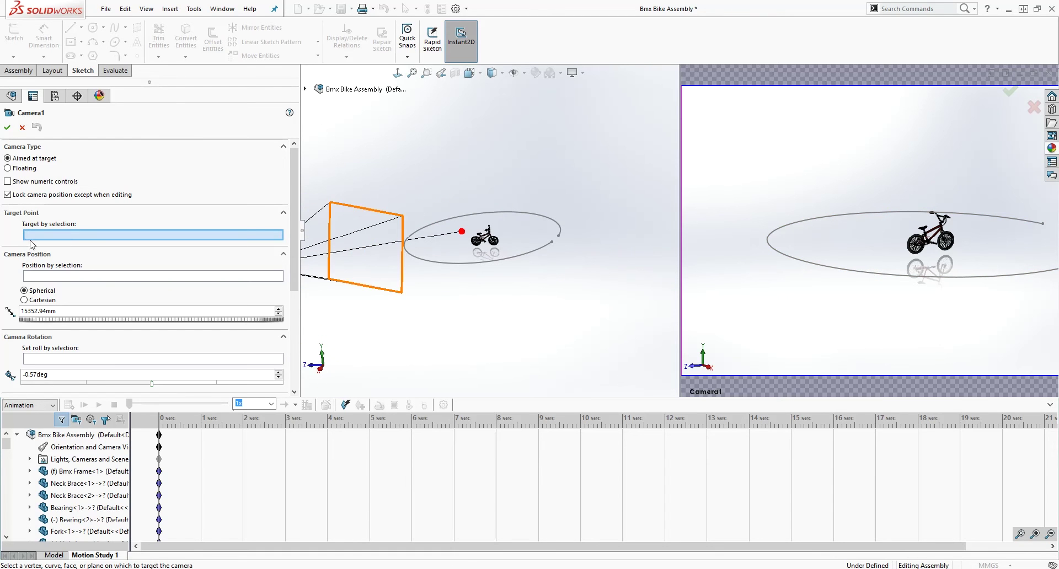
{"action": "scroll", "coordinate": [480, 240], "scroll_direction": "down", "scroll_amount": 3}
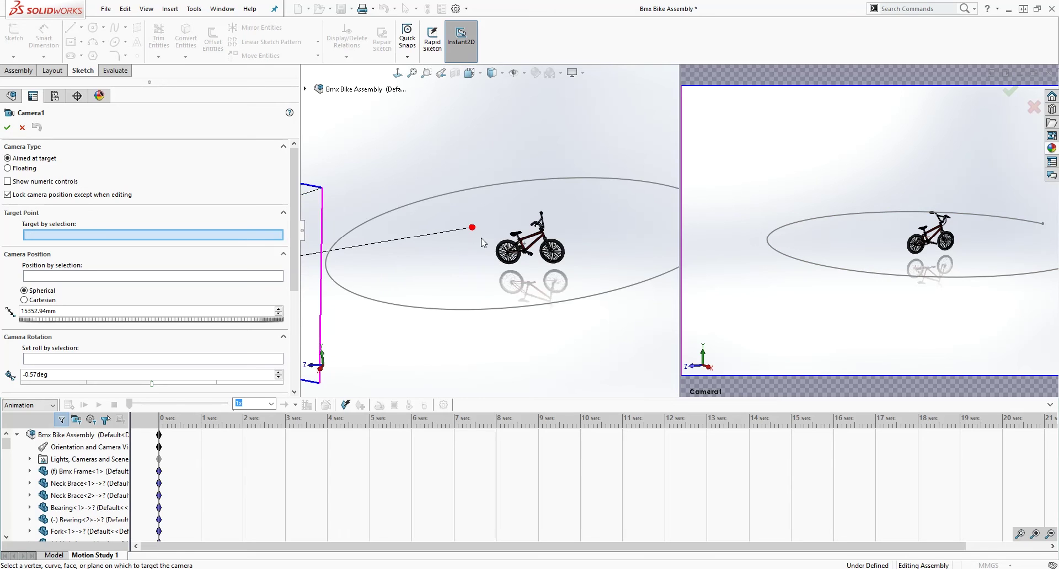
{"action": "scroll", "coordinate": [589, 227], "scroll_direction": "down", "scroll_amount": 2}
{"action": "scroll", "coordinate": [497, 238], "scroll_direction": "up", "scroll_amount": 1}
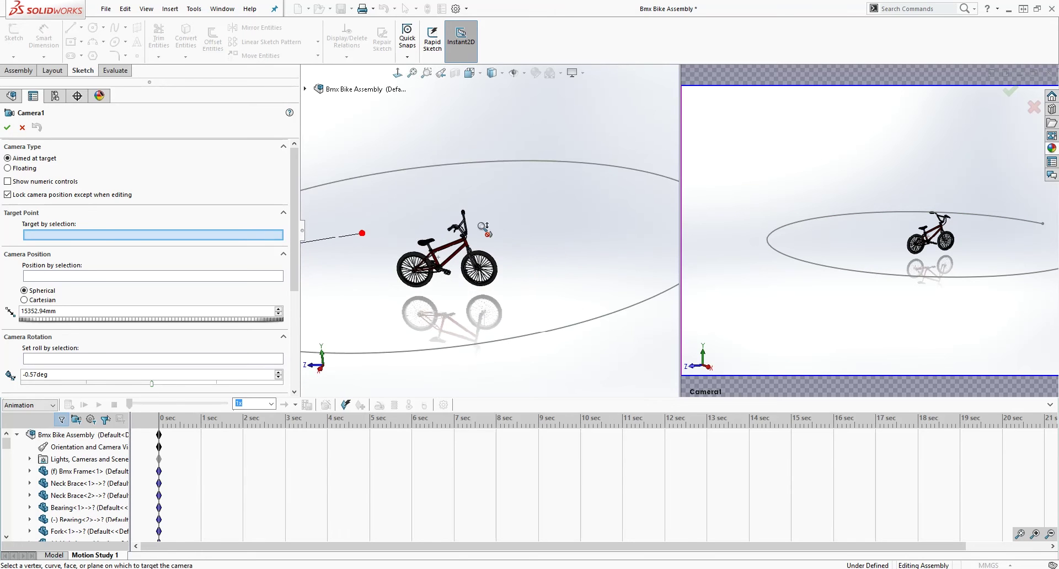
{"action": "scroll", "coordinate": [386, 247], "scroll_direction": "down", "scroll_amount": 2}
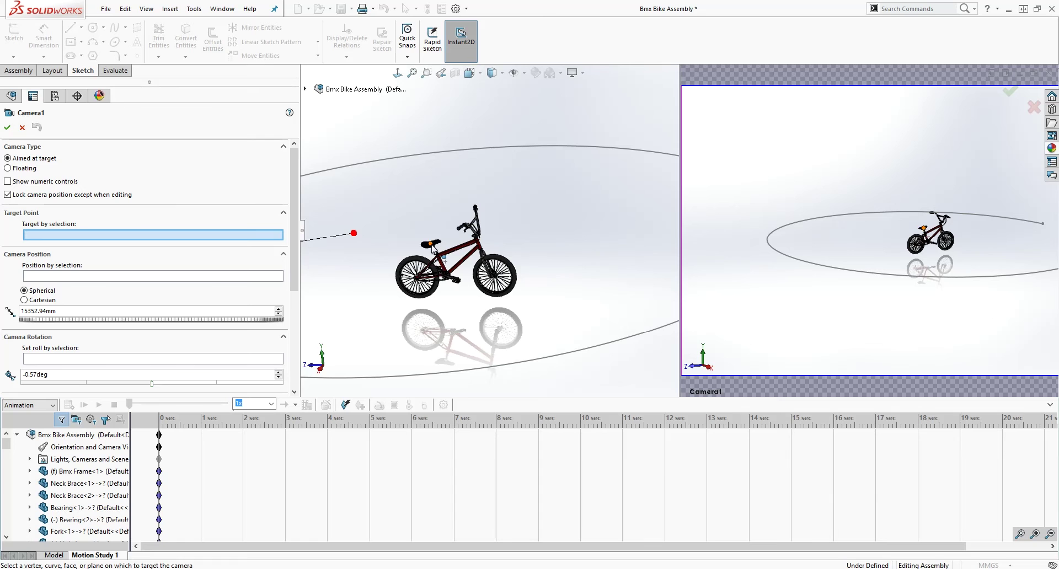
{"action": "scroll", "coordinate": [467, 251], "scroll_direction": "down", "scroll_amount": 3}
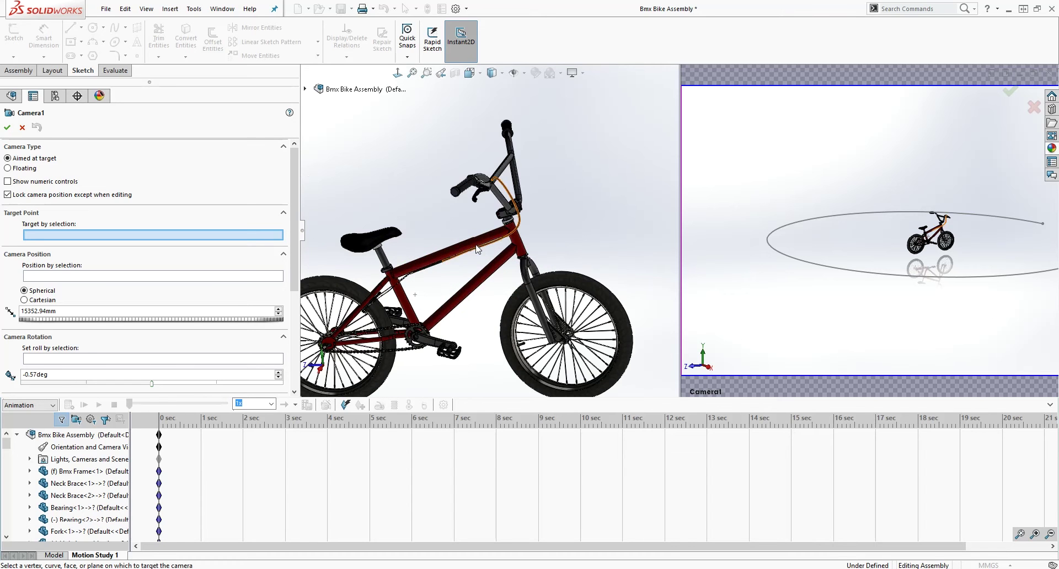
Set then delete the top tube as Camera1's target, and drag the camera to 15390.67 mm distance
{"action": "left_click", "coordinate": [479, 242]}
{"action": "scroll", "coordinate": [500, 258], "scroll_direction": "up", "scroll_amount": 5}
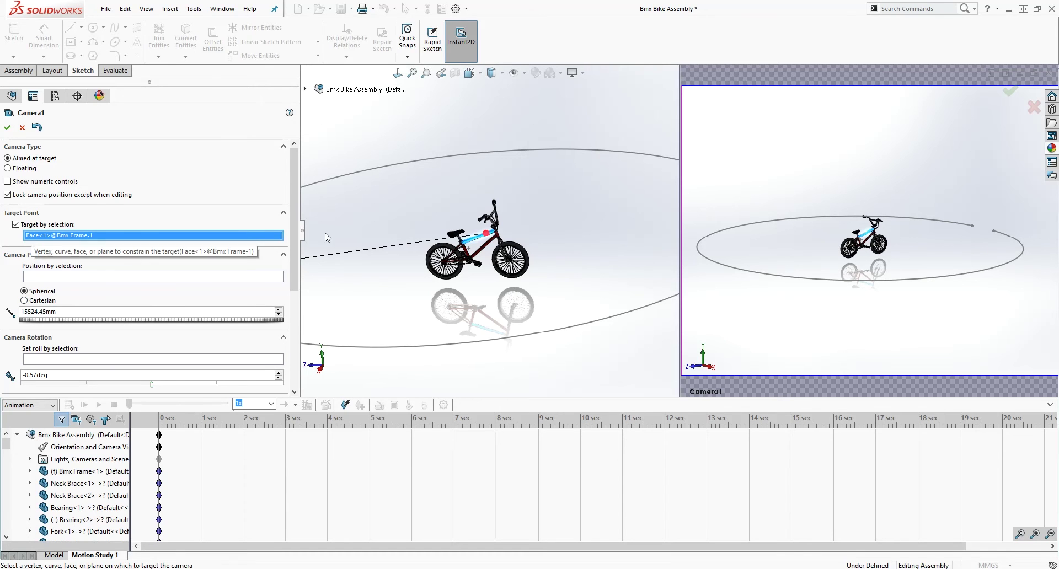
{"action": "scroll", "coordinate": [483, 234], "scroll_direction": "down", "scroll_amount": 3}
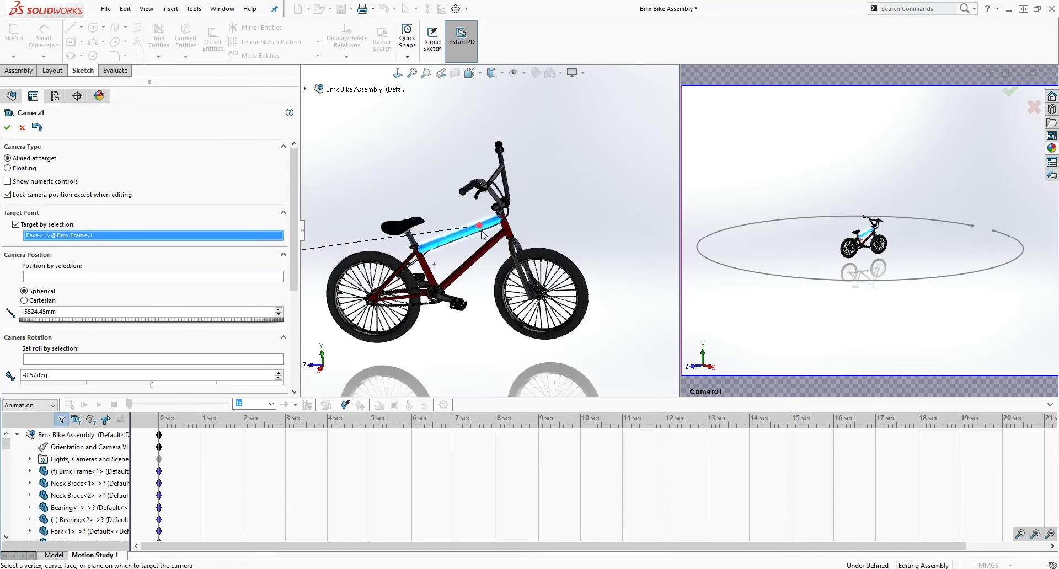
{"action": "scroll", "coordinate": [483, 234], "scroll_direction": "down", "scroll_amount": 3}
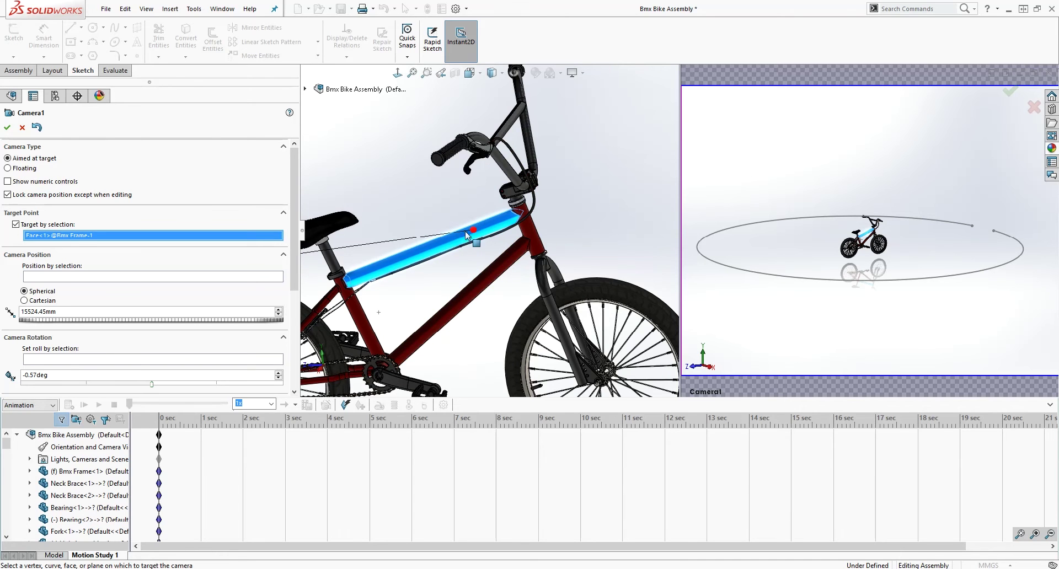
{"action": "right_click", "coordinate": [81, 235]}
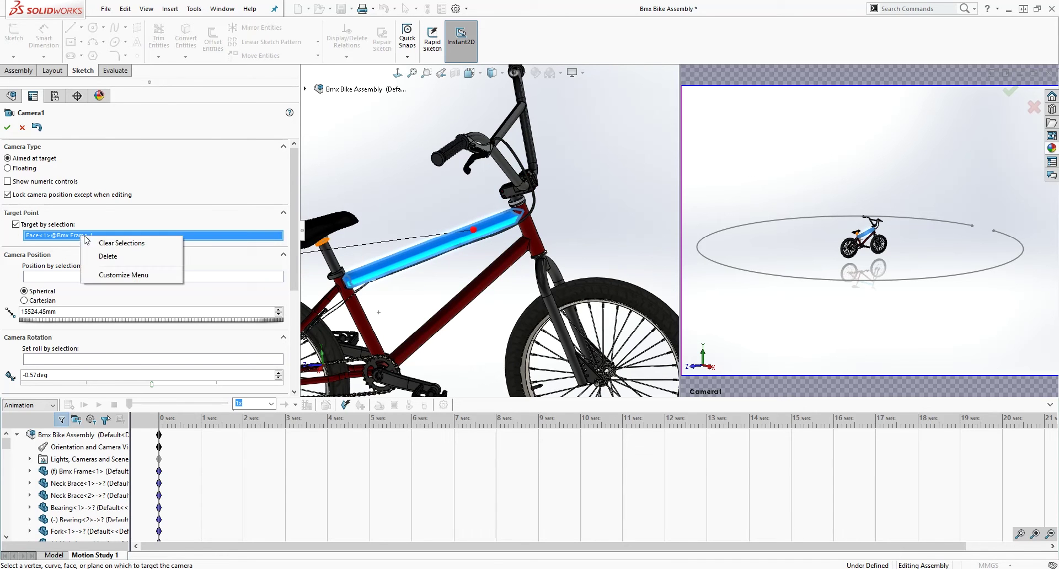
{"action": "left_click", "coordinate": [110, 258]}
{"action": "scroll", "coordinate": [424, 236], "scroll_direction": "up", "scroll_amount": 3}
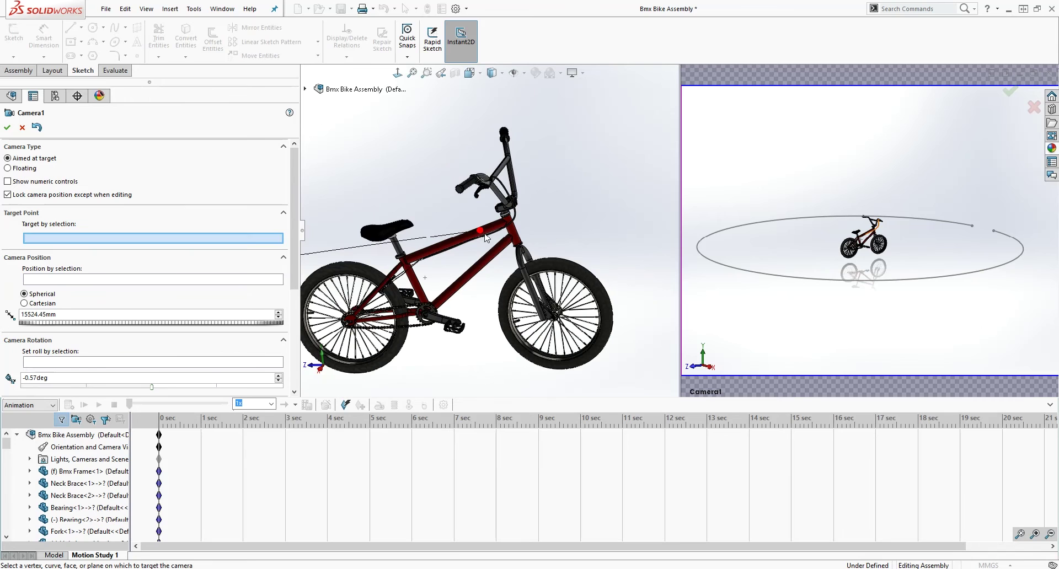
{"action": "left_click_drag", "start_coordinate": [485, 237], "coordinate": [445, 278]}
{"action": "scroll", "coordinate": [473, 243], "scroll_direction": "down", "scroll_amount": 1}
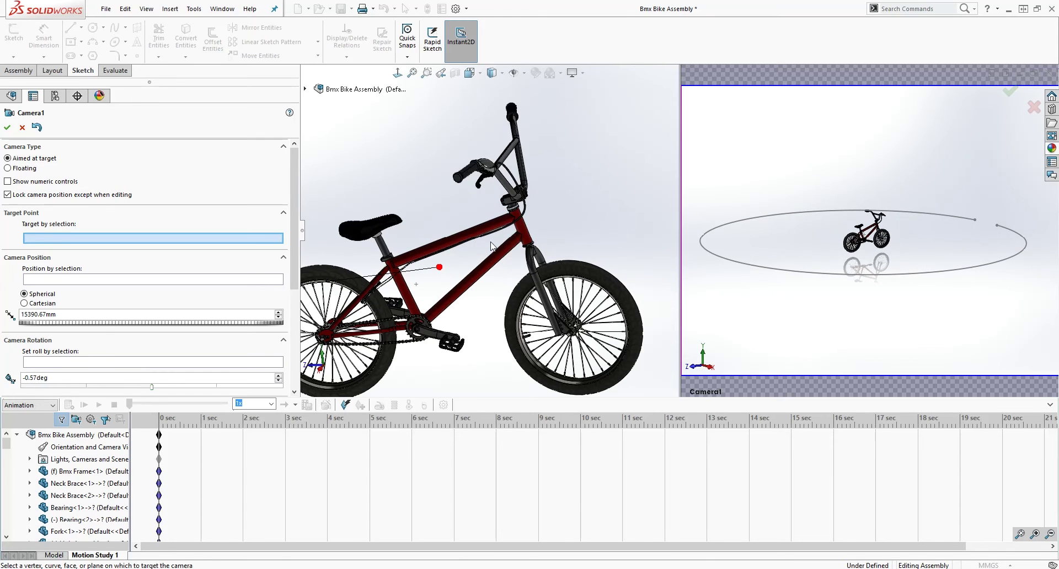
Aim Camera1 at a Bmx Frame face, updating its distance to 15604.97 mm
{"action": "left_click", "coordinate": [522, 230]}
{"action": "scroll", "coordinate": [485, 226], "scroll_direction": "up", "scroll_amount": 4}
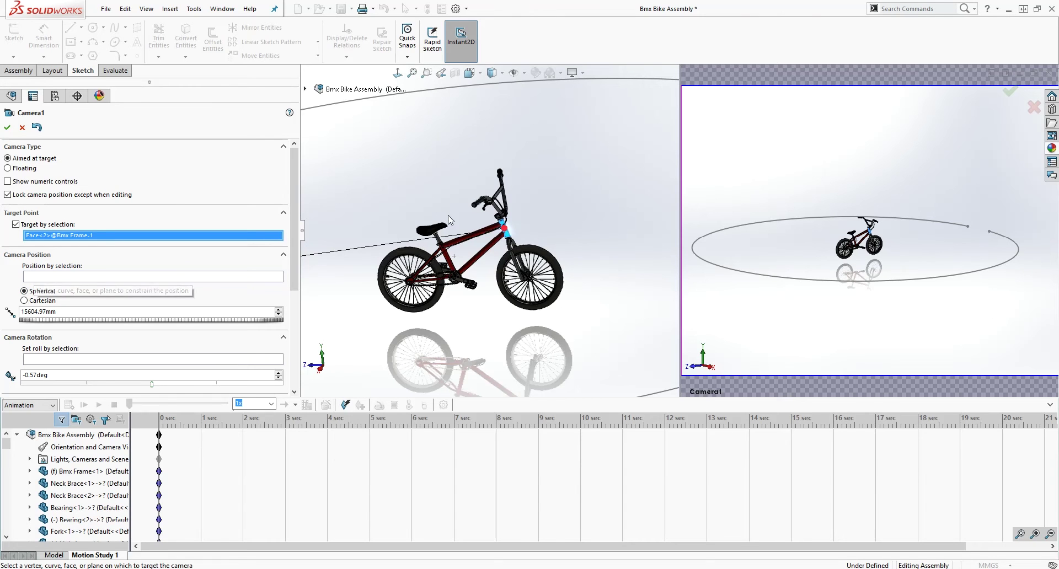
{"action": "scroll", "coordinate": [452, 253], "scroll_direction": "up", "scroll_amount": 5}
{"action": "scroll", "coordinate": [370, 232], "scroll_direction": "up", "scroll_amount": 6}
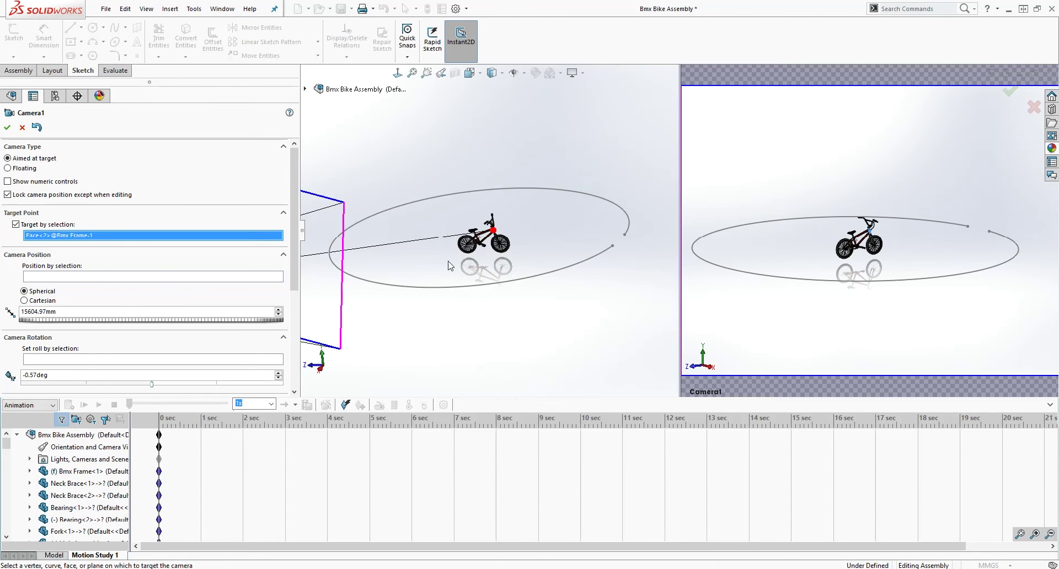
{"action": "scroll", "coordinate": [369, 232], "scroll_direction": "up", "scroll_amount": 3}
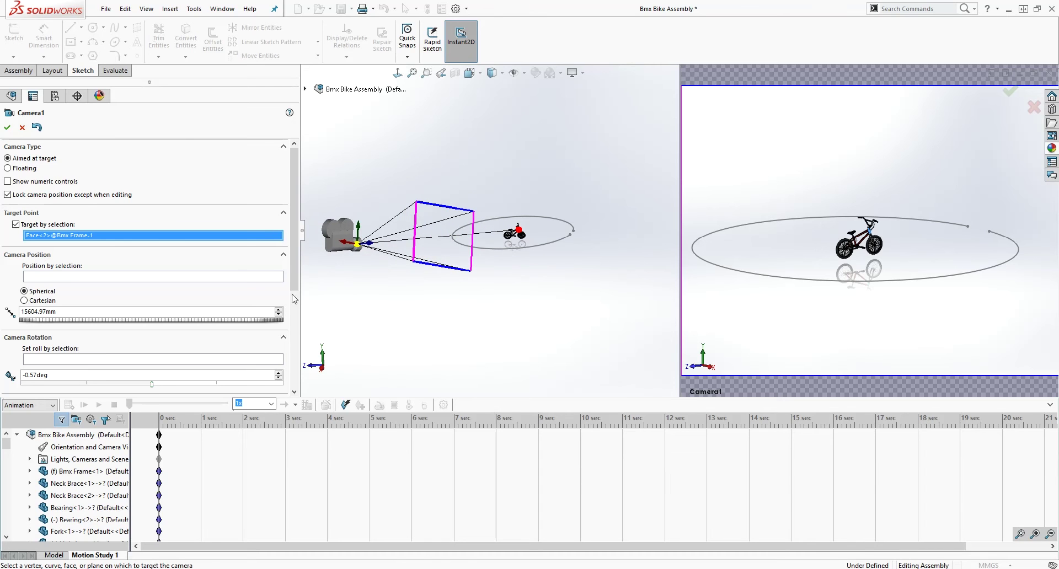
{"action": "scroll", "coordinate": [464, 261], "scroll_direction": "down", "scroll_amount": 3}
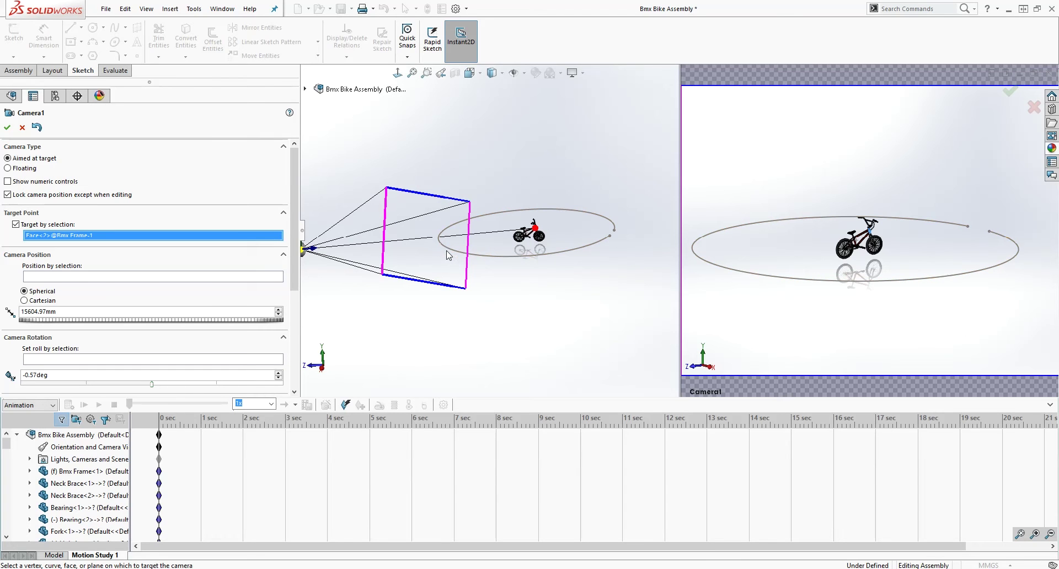
Attach Camera1 to the ellipse Arc1@Sketch3 and slide it to position 75 for a side view
{"action": "left_click", "coordinate": [56, 277]}
{"action": "scroll", "coordinate": [487, 248], "scroll_direction": "down", "scroll_amount": 1}
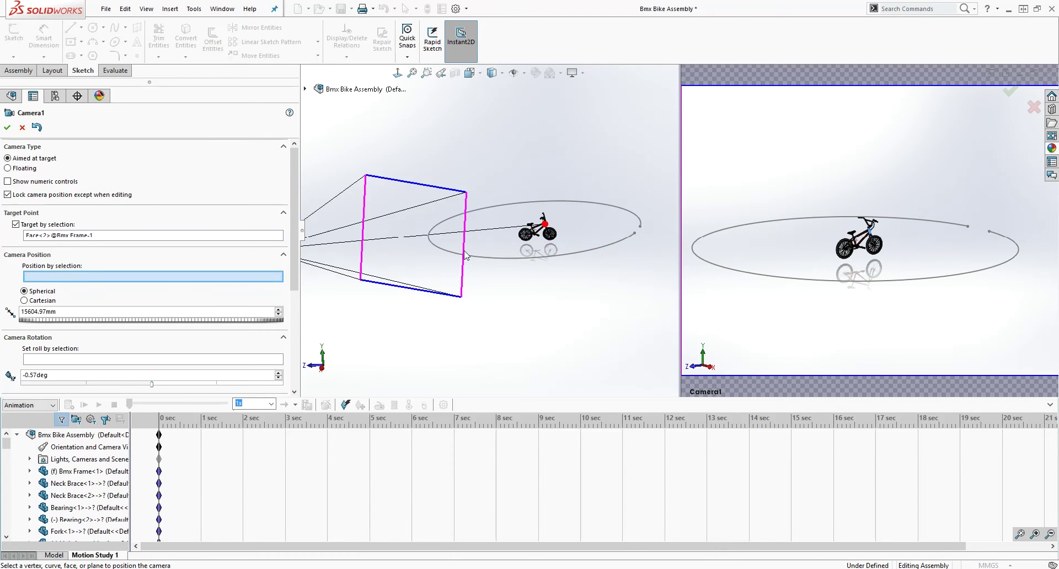
{"action": "left_click", "coordinate": [436, 247]}
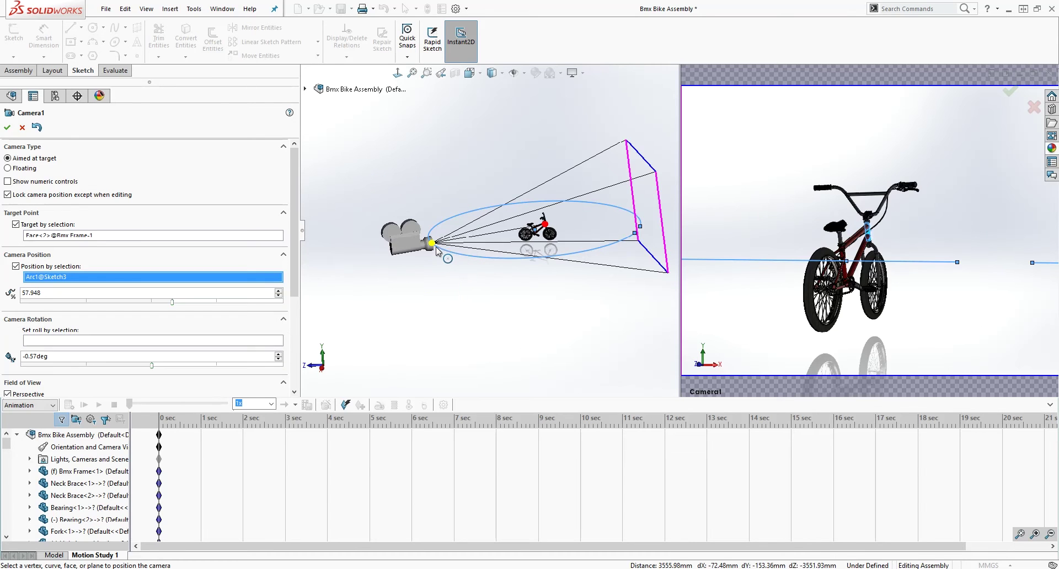
{"action": "scroll", "coordinate": [527, 253], "scroll_direction": "up", "scroll_amount": 2}
{"action": "scroll", "coordinate": [527, 252], "scroll_direction": "down", "scroll_amount": 1}
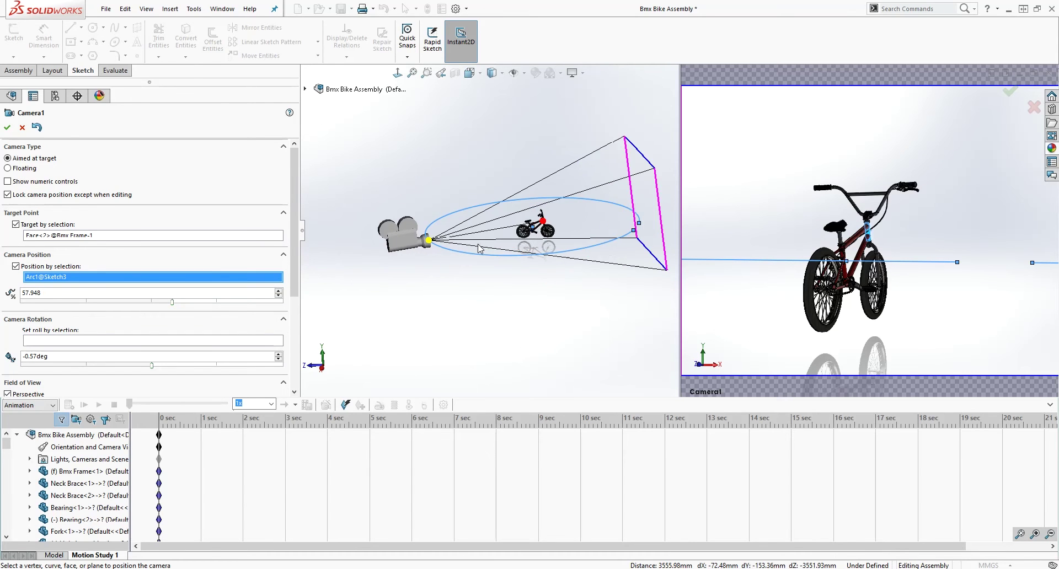
{"action": "scroll", "coordinate": [469, 247], "scroll_direction": "down", "scroll_amount": 2}
{"action": "scroll", "coordinate": [518, 254], "scroll_direction": "up", "scroll_amount": 2}
{"action": "scroll", "coordinate": [603, 210], "scroll_direction": "down", "scroll_amount": 1}
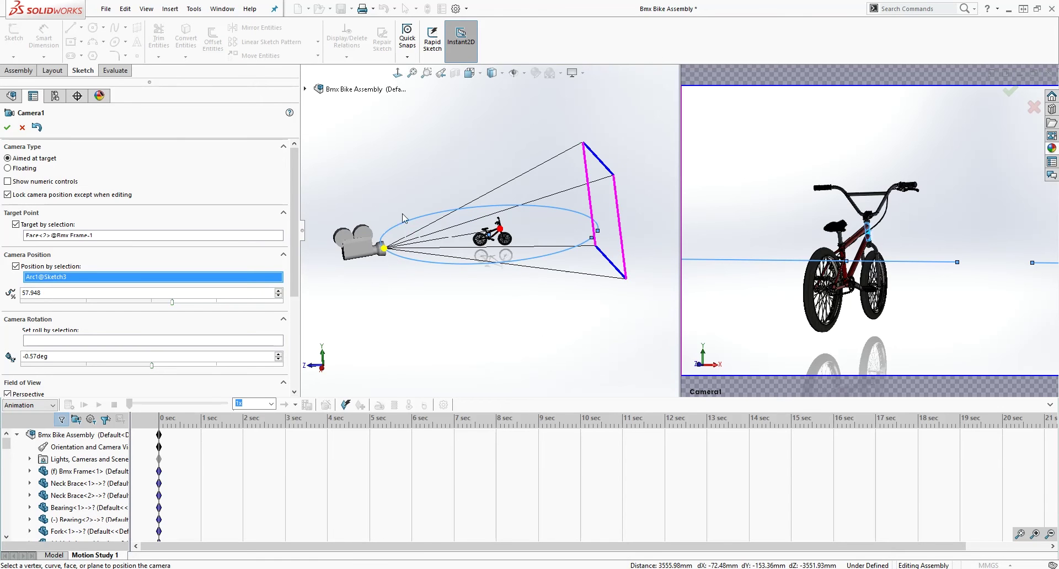
{"action": "scroll", "coordinate": [442, 243], "scroll_direction": "down", "scroll_amount": 2}
{"action": "scroll", "coordinate": [482, 266], "scroll_direction": "up", "scroll_amount": 2}
{"action": "scroll", "coordinate": [482, 267], "scroll_direction": "down", "scroll_amount": 2}
{"action": "scroll", "coordinate": [482, 267], "scroll_direction": "up", "scroll_amount": 1}
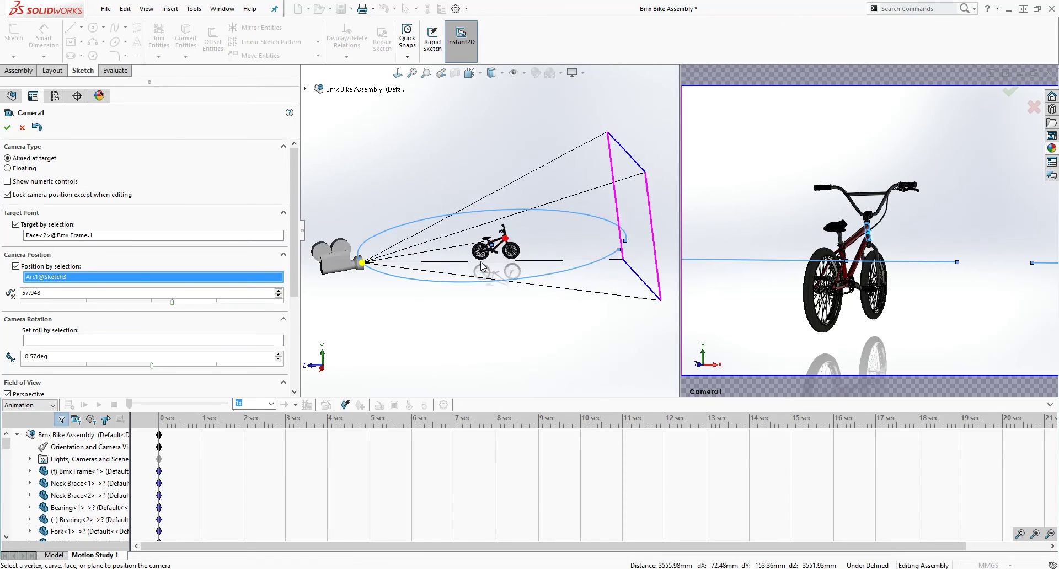
{"action": "scroll", "coordinate": [482, 266], "scroll_direction": "up", "scroll_amount": 1}
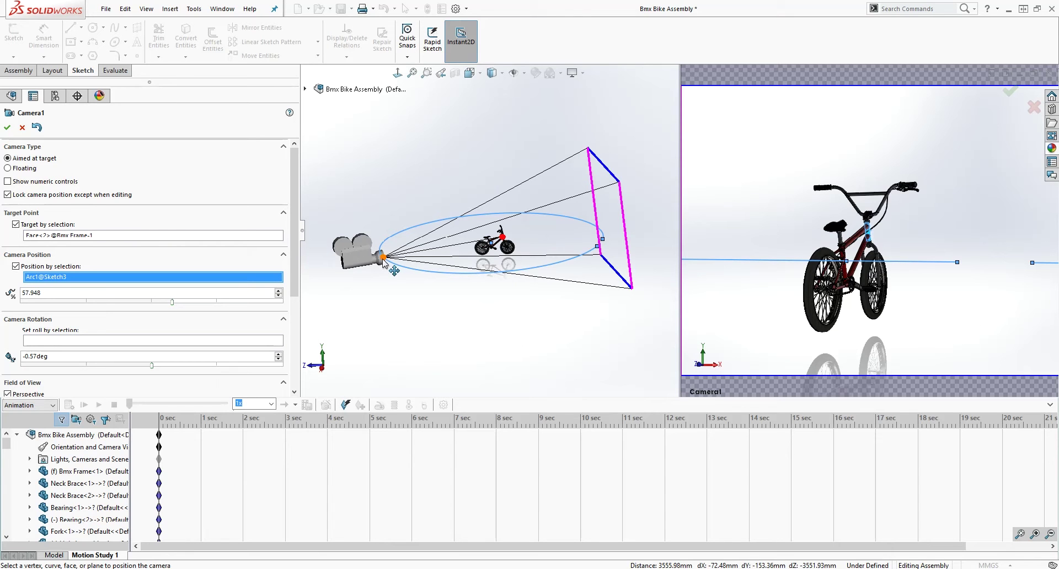
{"action": "left_click_drag", "start_coordinate": [384, 260], "coordinate": [461, 283]}
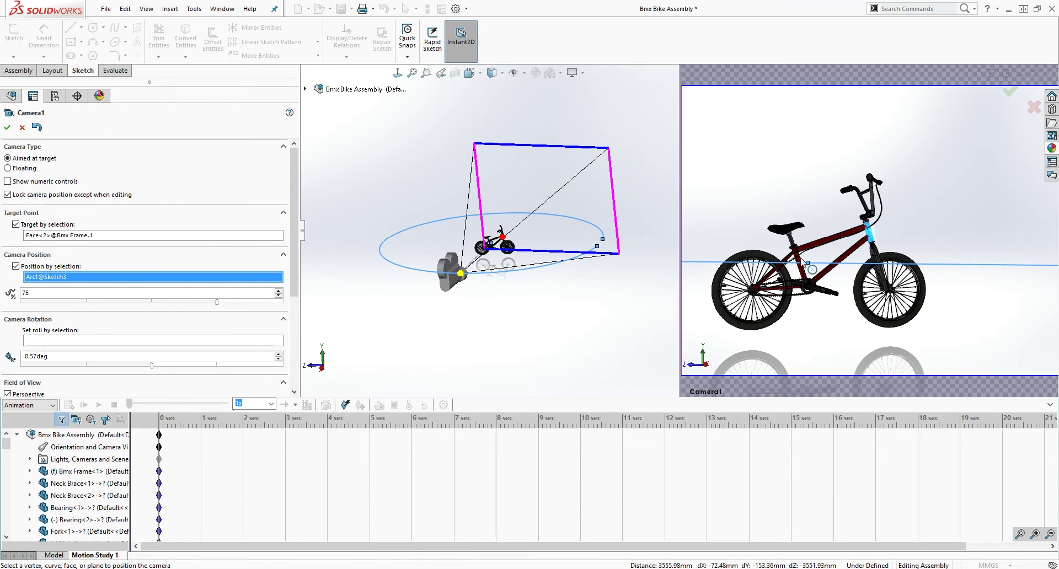
Retarget Camera1 onto the bike's seat tube face
{"action": "middle_click_drag", "start_coordinate": [534, 297], "coordinate": [498, 308]}
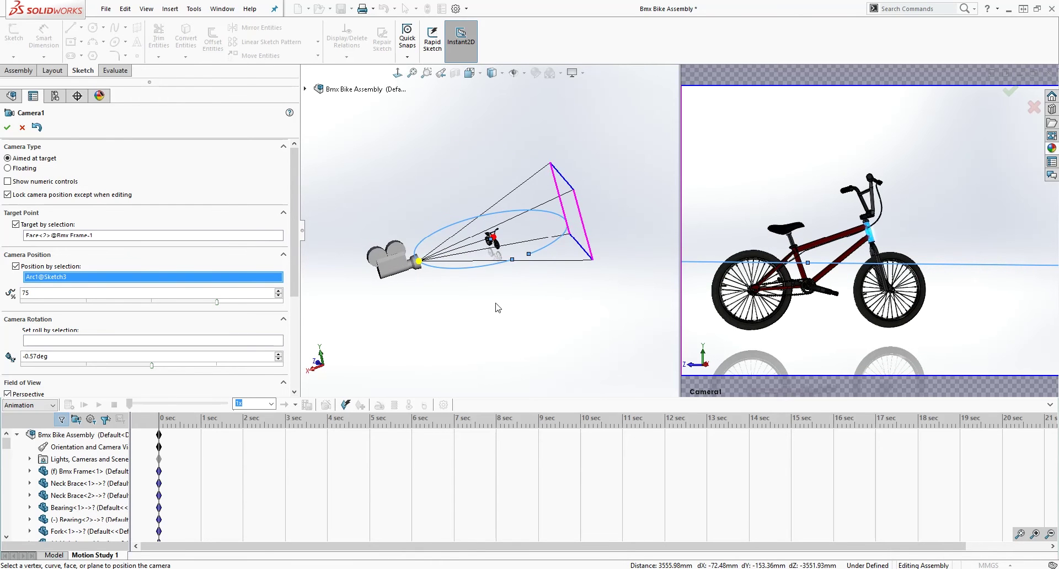
{"action": "left_click_drag", "start_coordinate": [578, 211], "coordinate": [542, 235]}
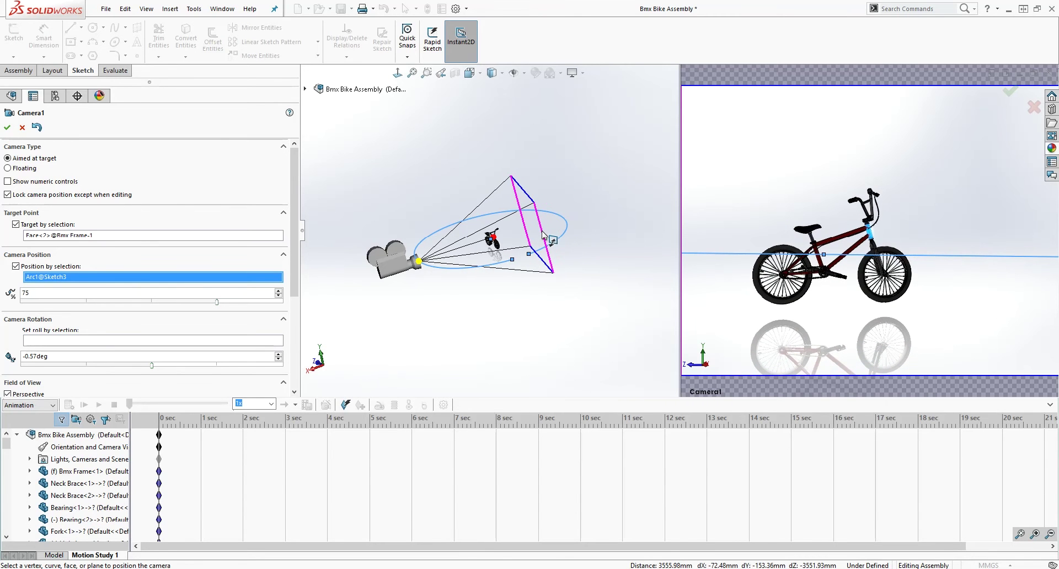
{"action": "middle_click_drag", "start_coordinate": [436, 294], "coordinate": [512, 293]}
{"action": "scroll", "coordinate": [473, 227], "scroll_direction": "down", "scroll_amount": 10}
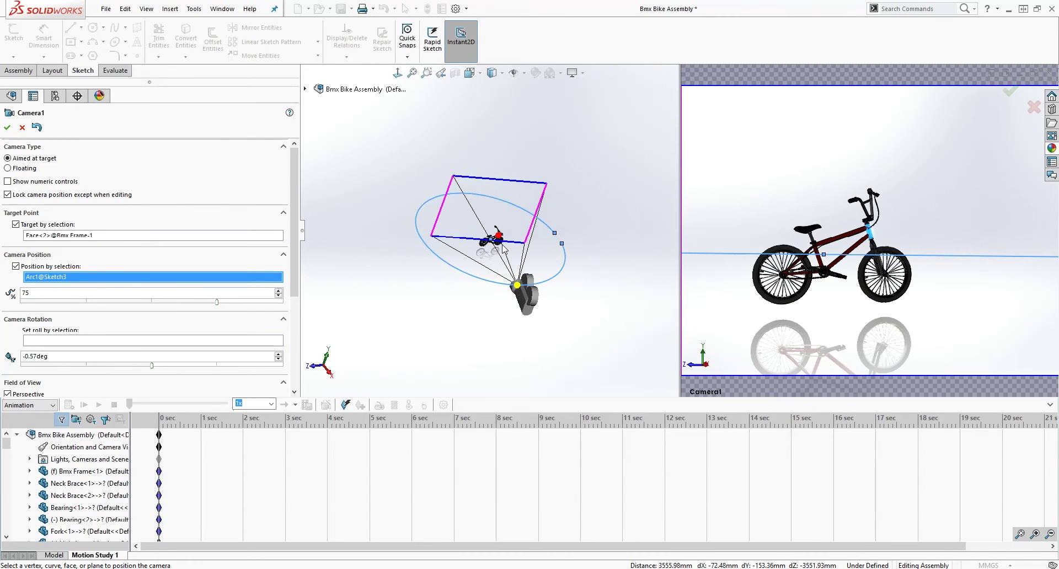
{"action": "scroll", "coordinate": [480, 232], "scroll_direction": "down", "scroll_amount": 8}
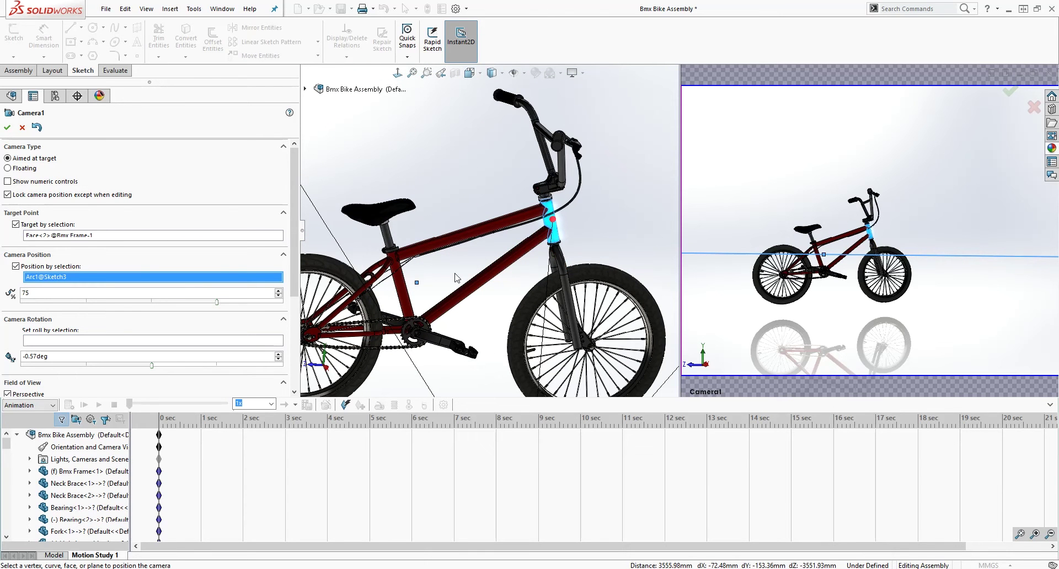
{"action": "left_click", "coordinate": [110, 236]}
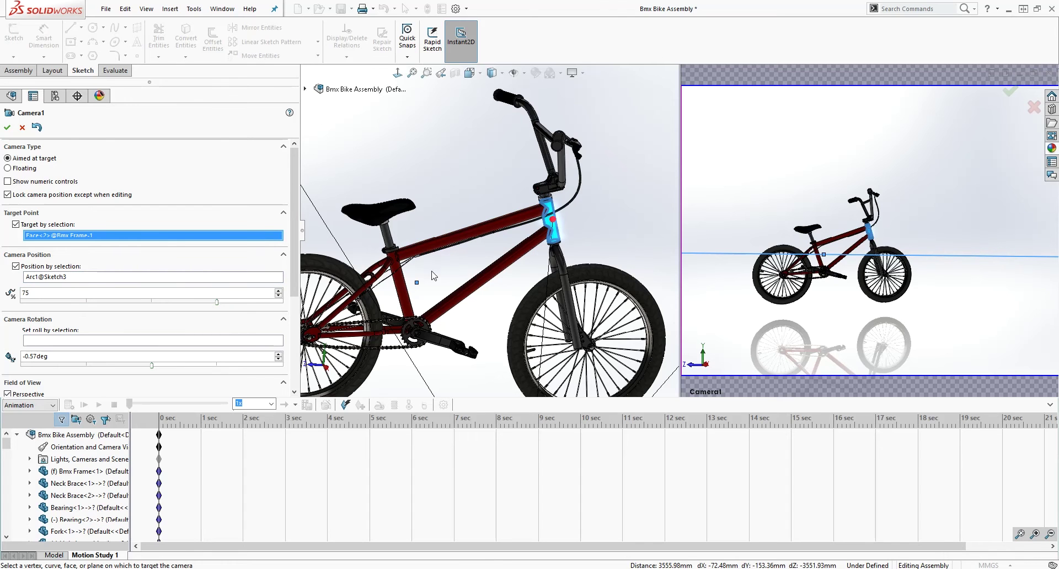
{"action": "left_click", "coordinate": [405, 295]}
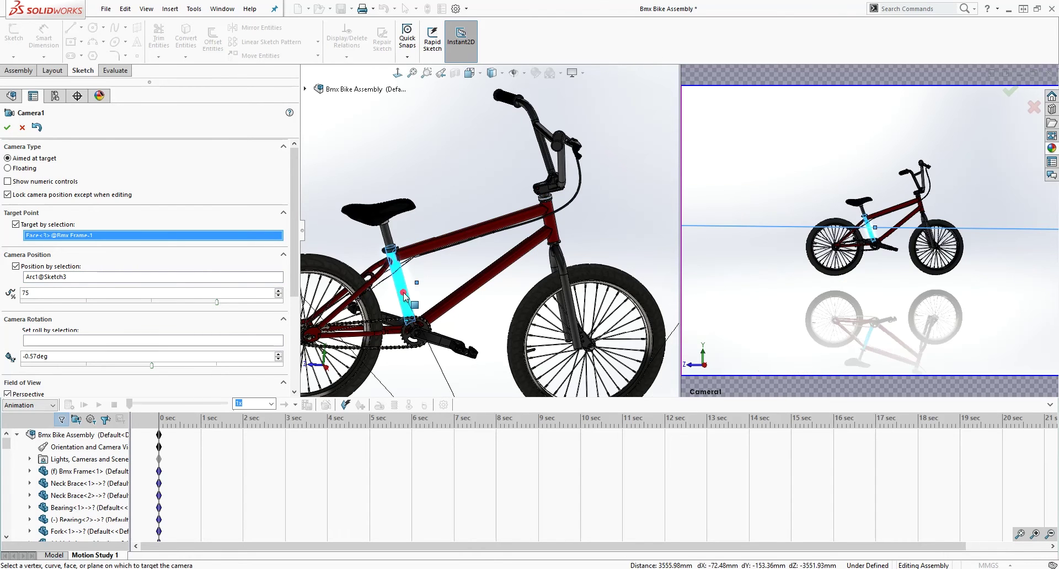
Slide Camera1 back to 66.8 along the path and narrow the field of view
{"action": "key", "text": "z"}
{"action": "key", "text": "z"}
{"action": "key", "text": "z"}
{"action": "key", "text": "z"}
{"action": "key", "text": "z"}
{"action": "key", "text": "z"}
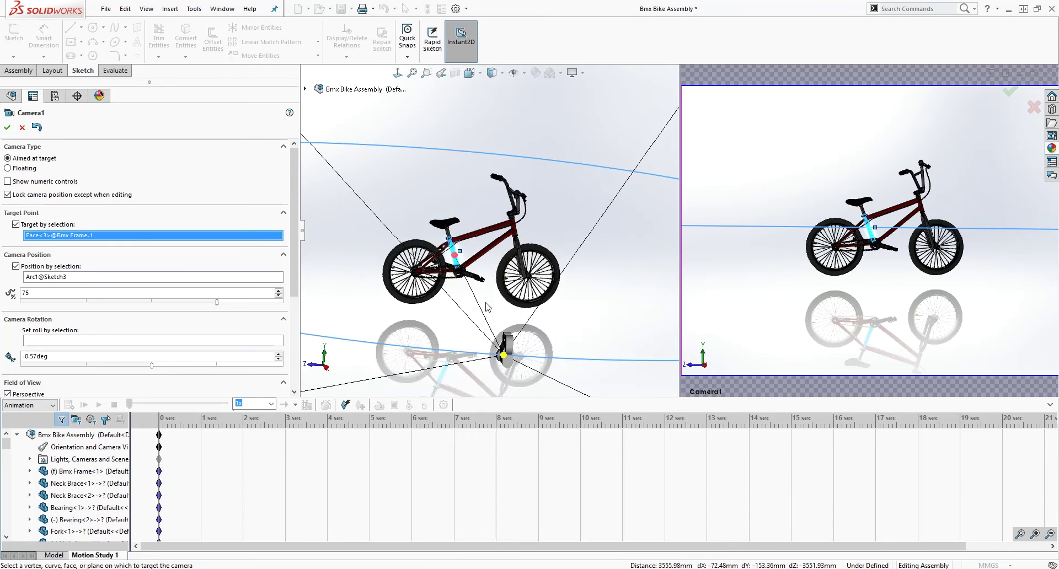
{"action": "middle_click_drag", "start_coordinate": [500, 312], "coordinate": [474, 281]}
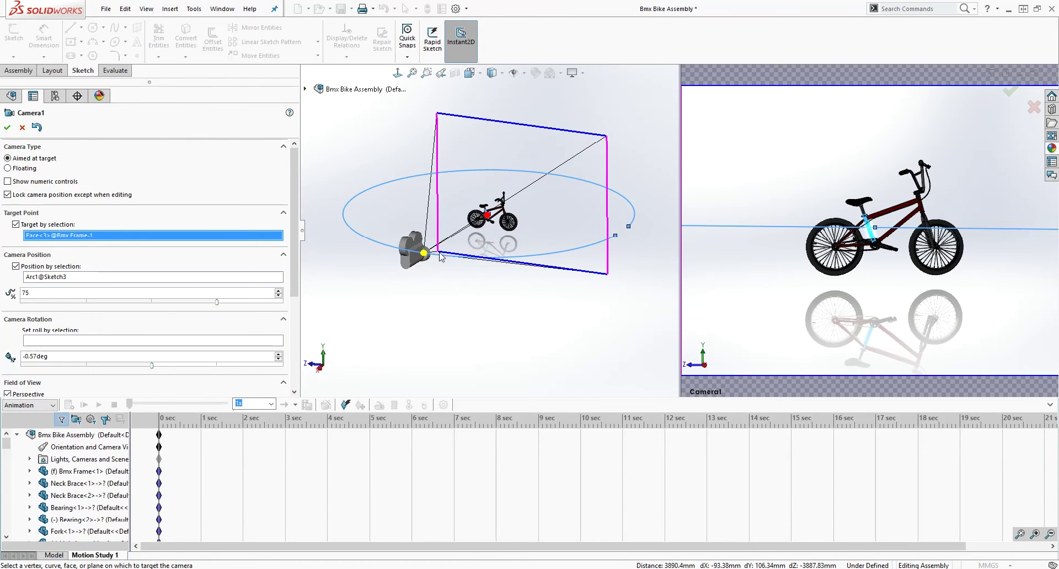
{"action": "left_click_drag", "start_coordinate": [426, 255], "coordinate": [369, 239]}
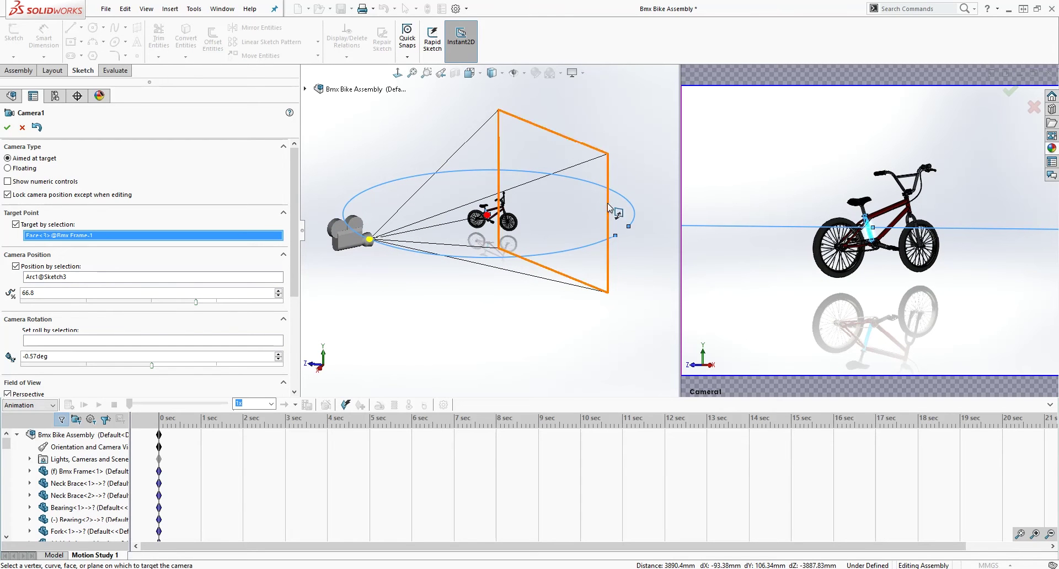
{"action": "left_click_drag", "start_coordinate": [607, 202], "coordinate": [707, 180]}
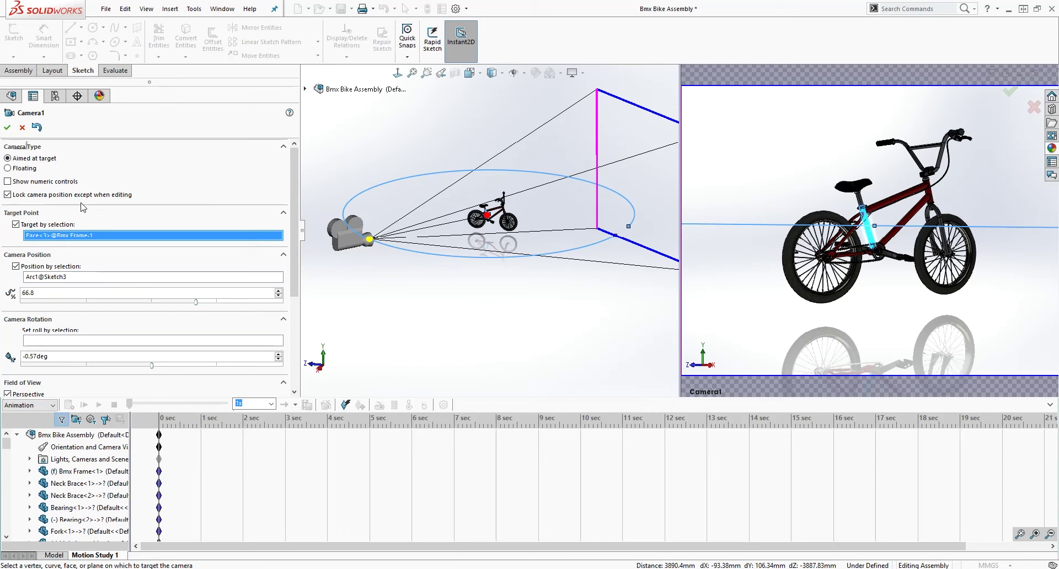
{"action": "left_click_drag", "start_coordinate": [295, 179], "coordinate": [305, 277]}
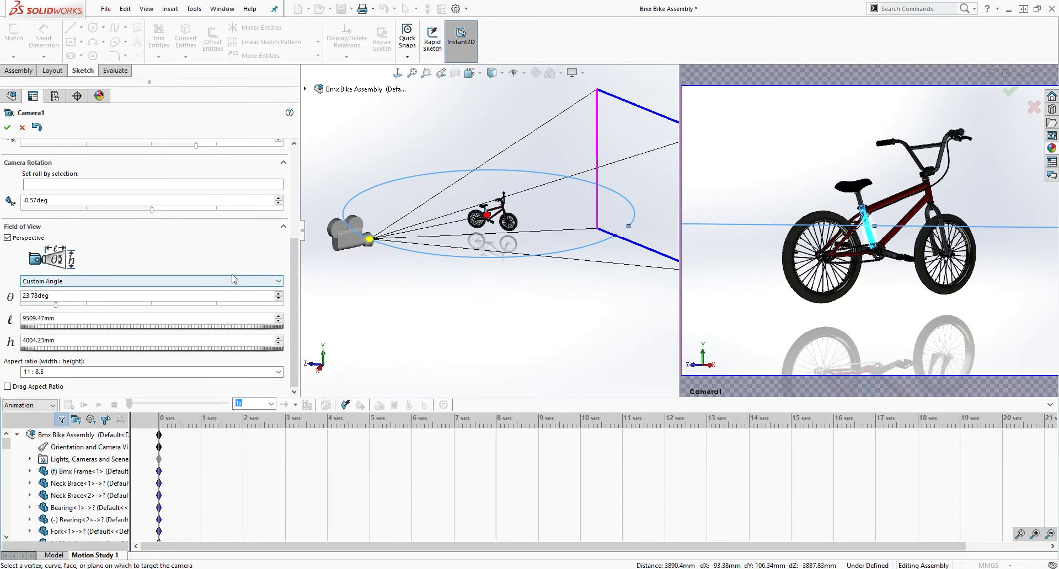
Keep the custom field-of-view angle, set aspect ratio to 16 : 9, and accept Camera1
{"action": "left_click", "coordinate": [278, 282]}
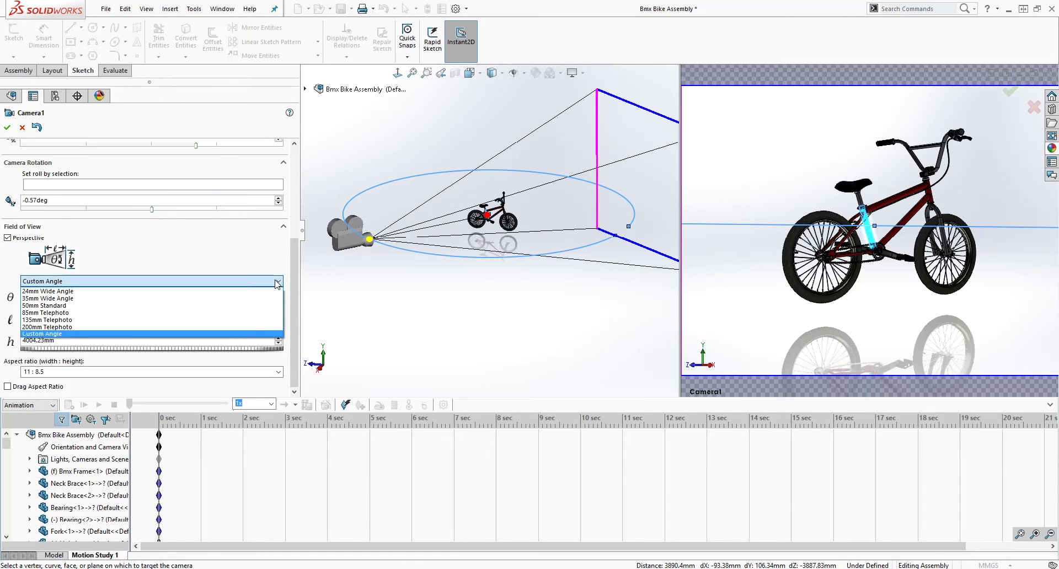
{"action": "left_click", "coordinate": [247, 244]}
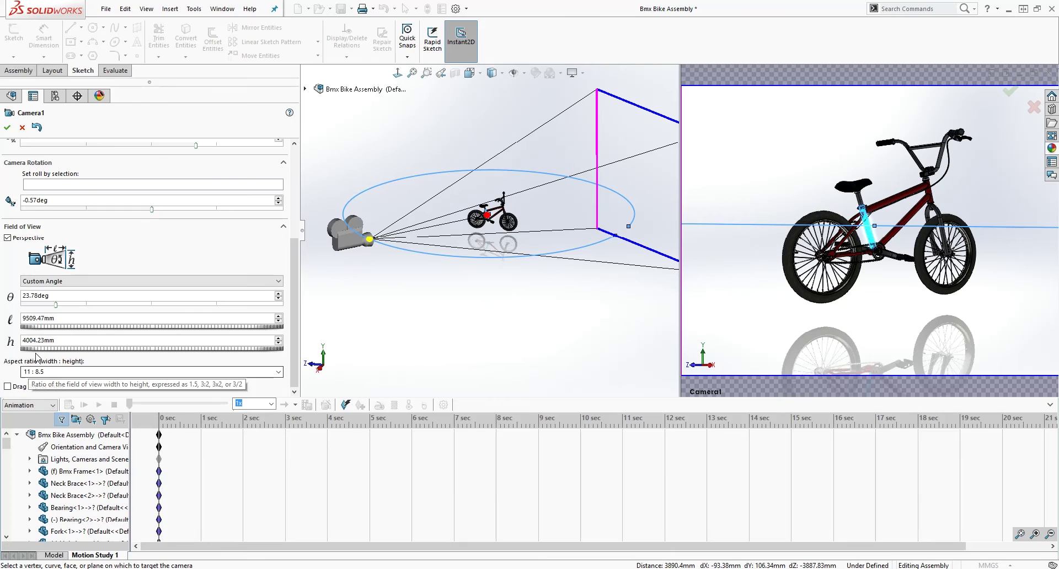
{"action": "left_click", "coordinate": [278, 373]}
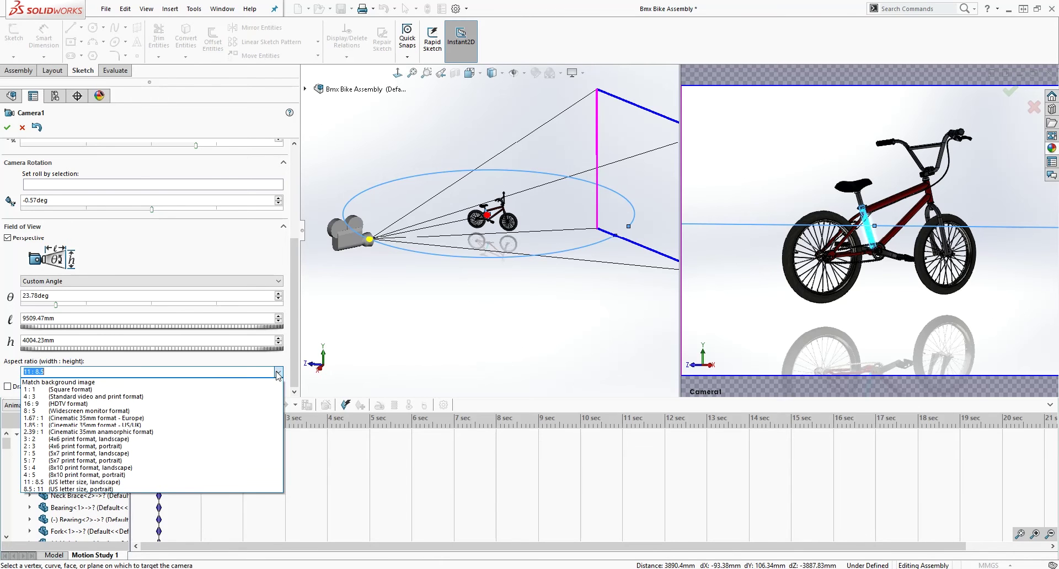
{"action": "left_click", "coordinate": [81, 404]}
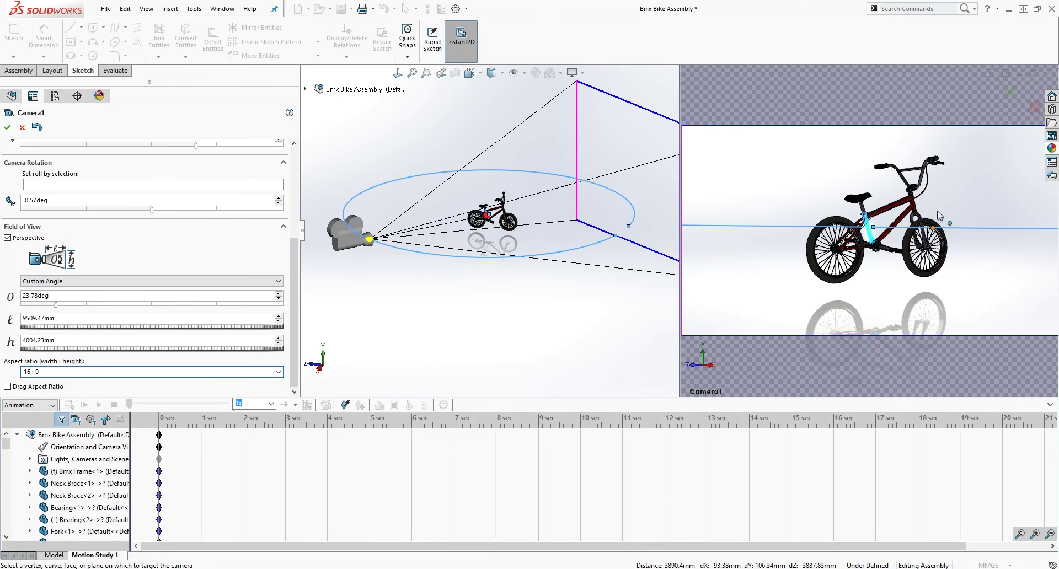
{"action": "key", "text": "ctrl+Left"}
{"action": "key", "text": "ctrl+Left"}
{"action": "key", "text": "ctrl+Left"}
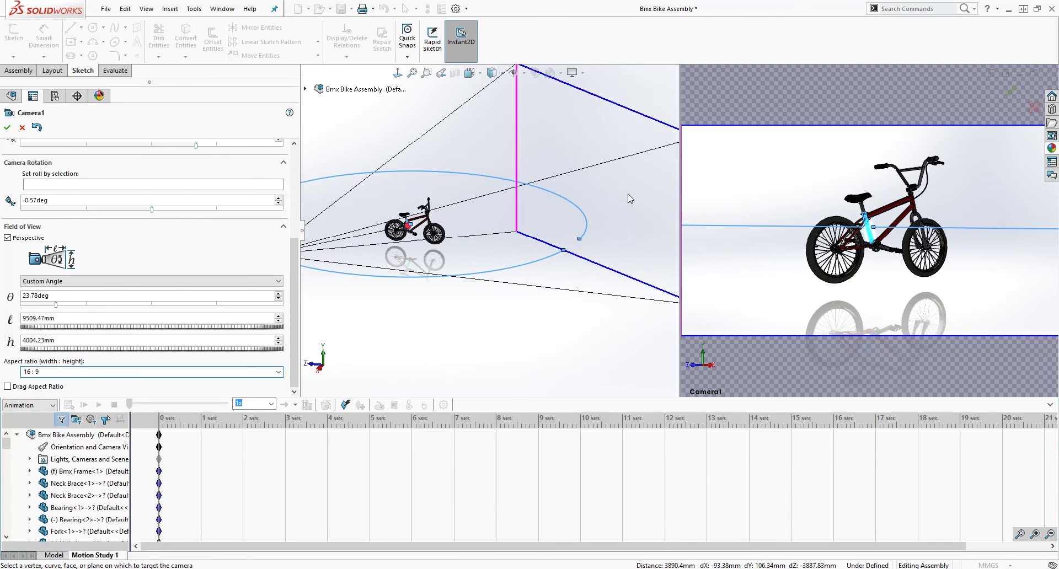
{"action": "left_click", "coordinate": [6, 130]}
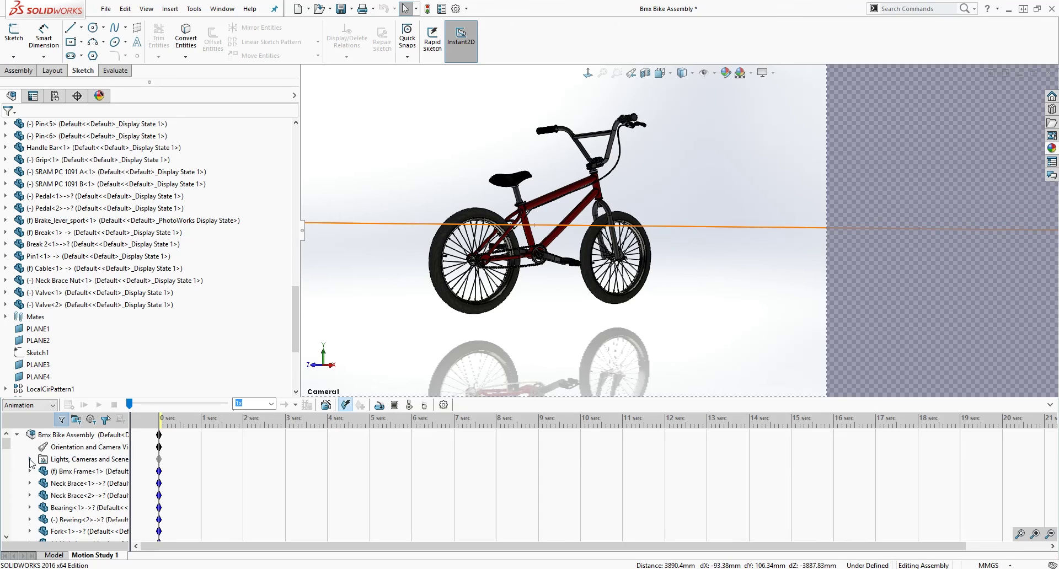
Expand Lights, Cameras and Scene and toggle Camera1's Camera View off and back on
{"action": "left_click", "coordinate": [31, 461]}
{"action": "scroll", "coordinate": [108, 485], "scroll_direction": "down", "scroll_amount": 1}
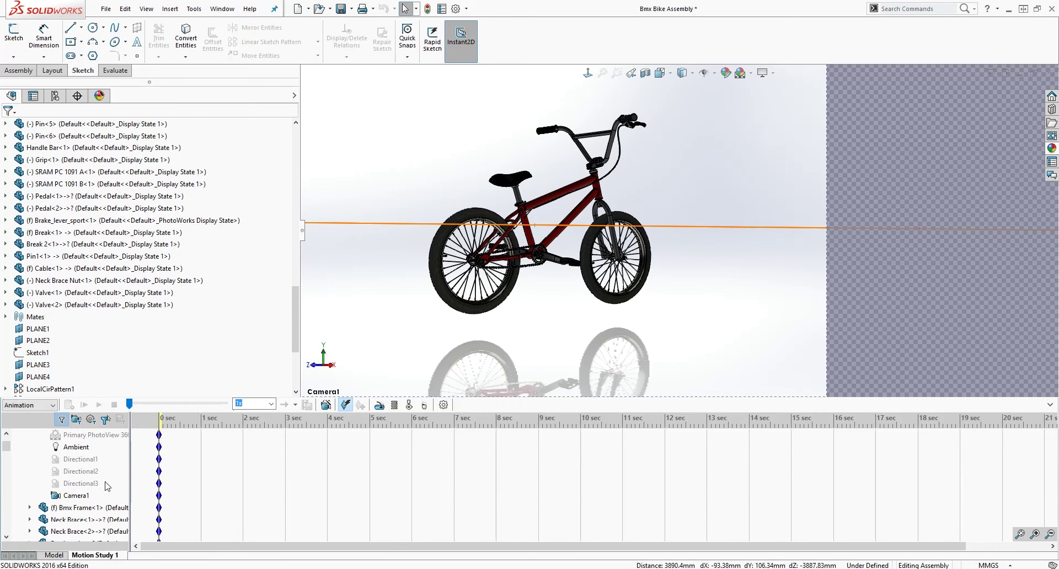
{"action": "right_click", "coordinate": [73, 499]}
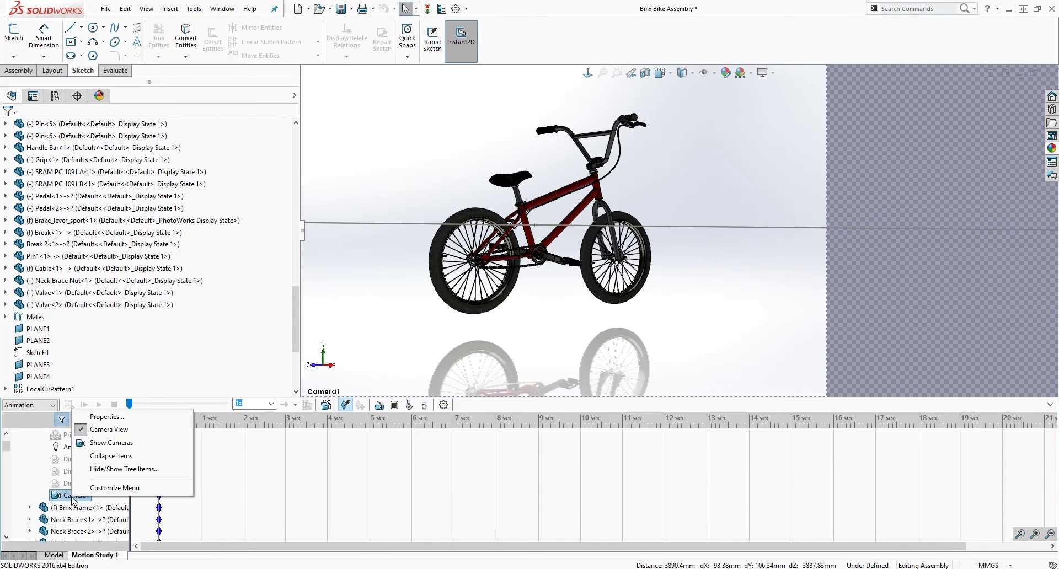
{"action": "left_click", "coordinate": [104, 430]}
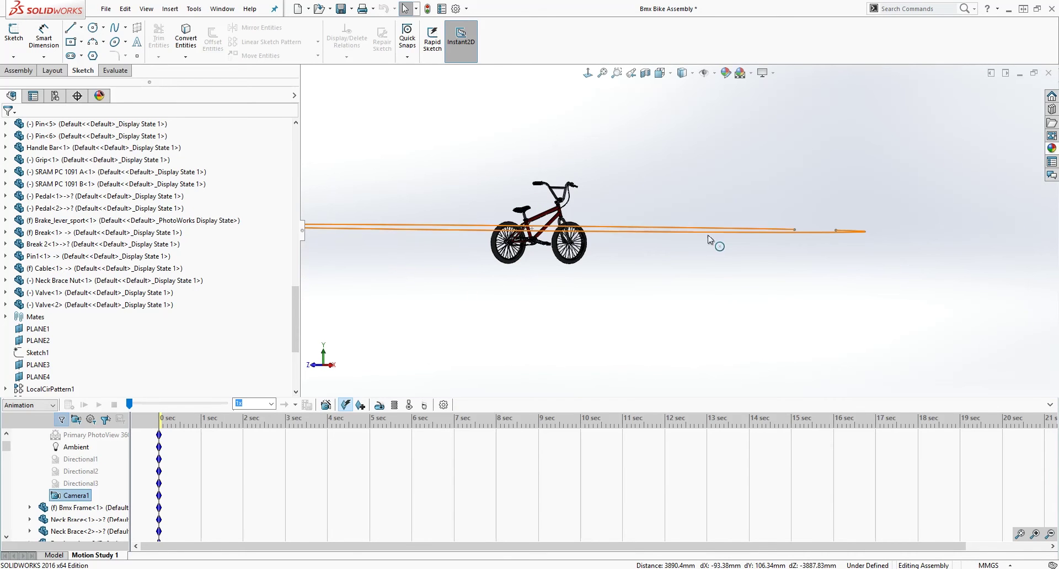
{"action": "right_click", "coordinate": [66, 499]}
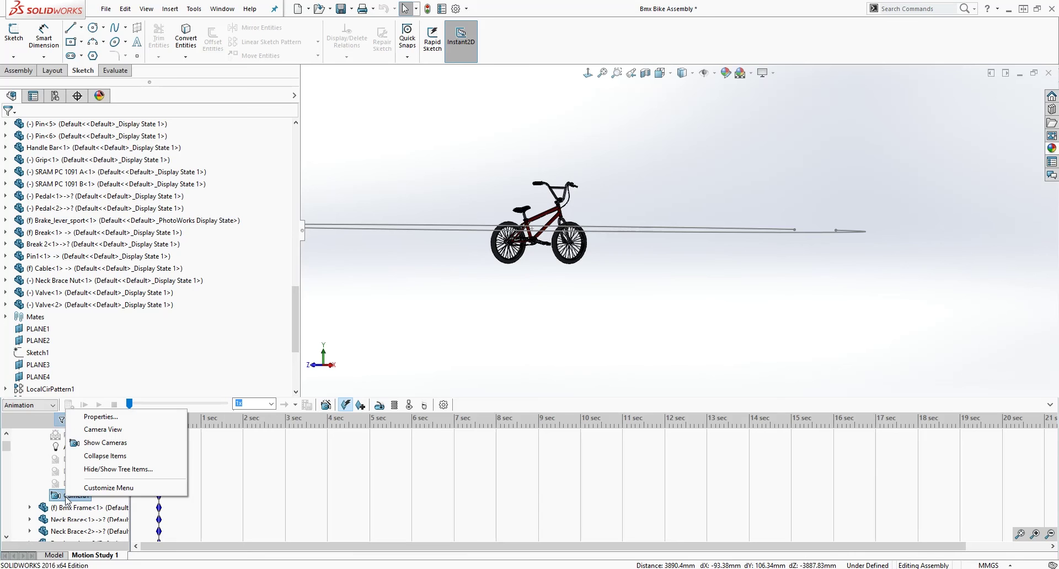
{"action": "left_click", "coordinate": [97, 435]}
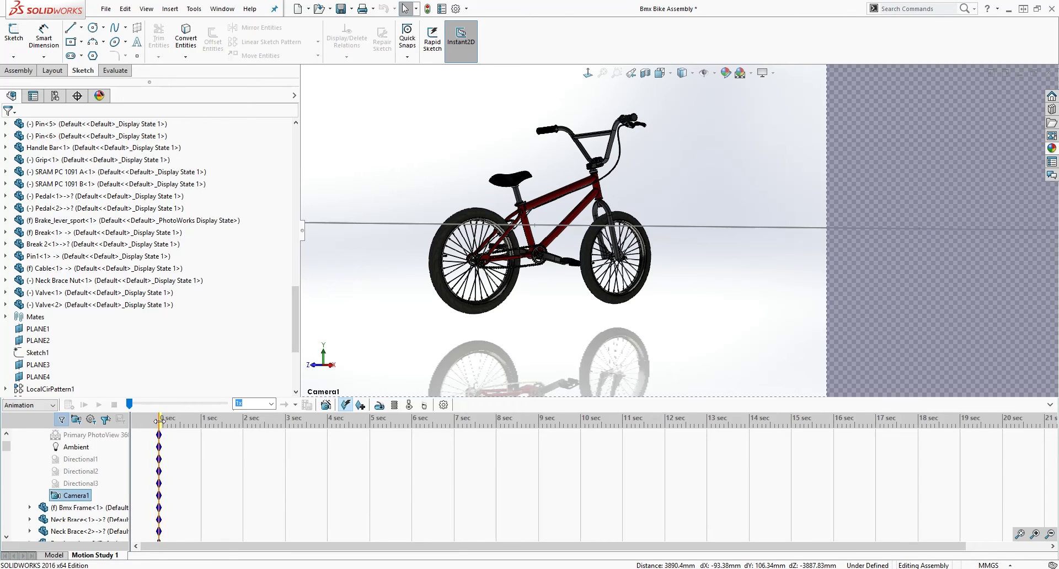
Move the time bar to about 3 sec and scroll up to the Orientation and Camera Views row
{"action": "left_click_drag", "start_coordinate": [159, 421], "coordinate": [287, 441]}
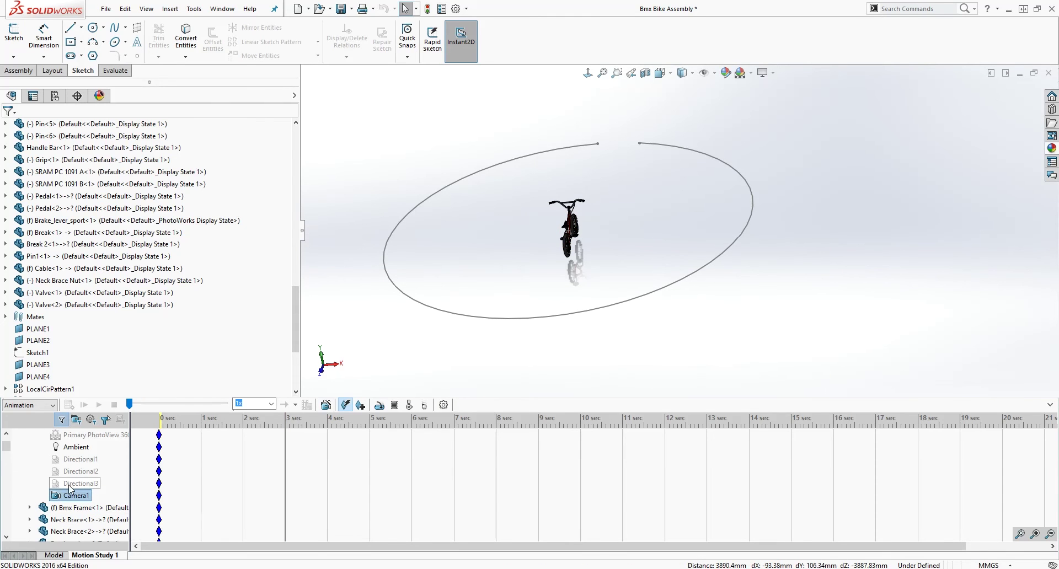
{"action": "scroll", "coordinate": [71, 490], "scroll_direction": "up", "scroll_amount": 1}
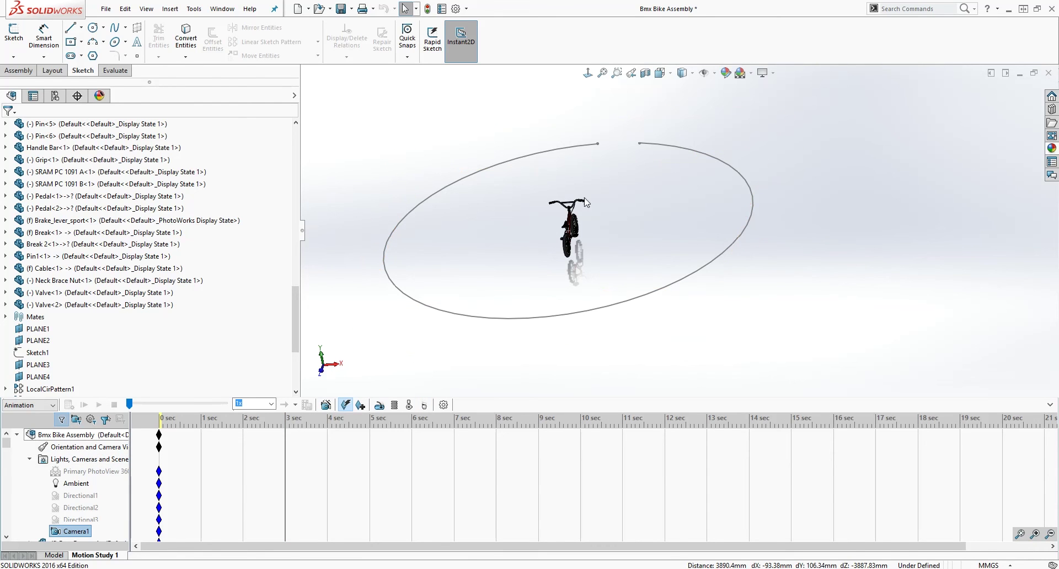
Disable Playback of View Keys for Orientation and Camera Views, and set the time bar to 3 sec
{"action": "right_click", "coordinate": [54, 453]}
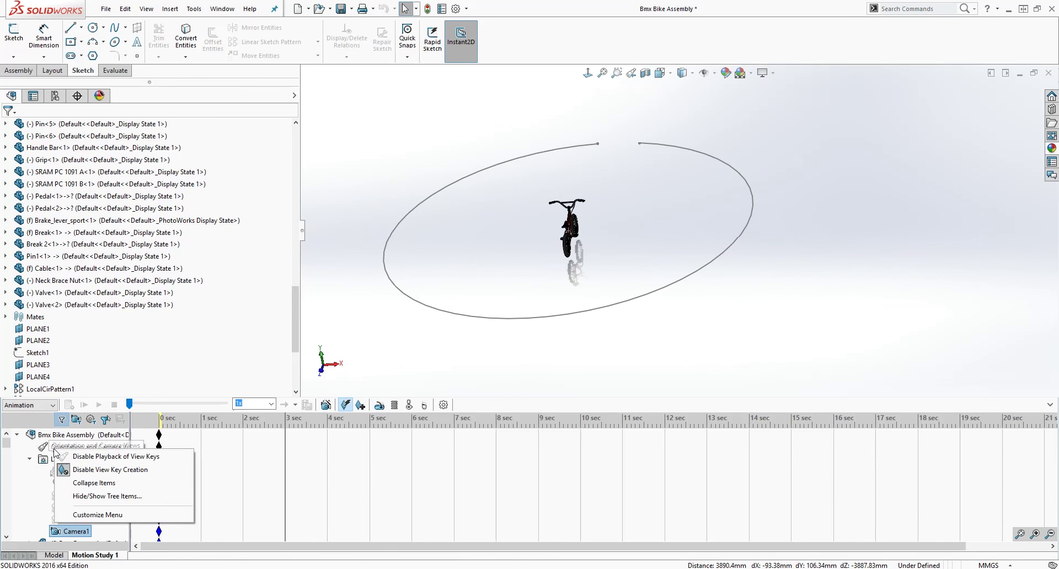
{"action": "left_click", "coordinate": [84, 458]}
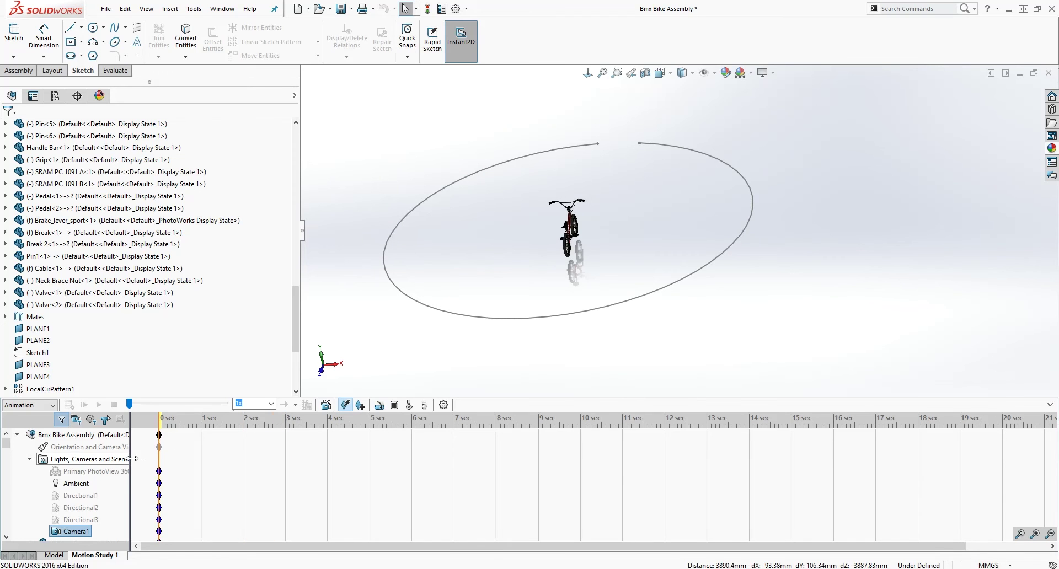
{"action": "right_click", "coordinate": [77, 533]}
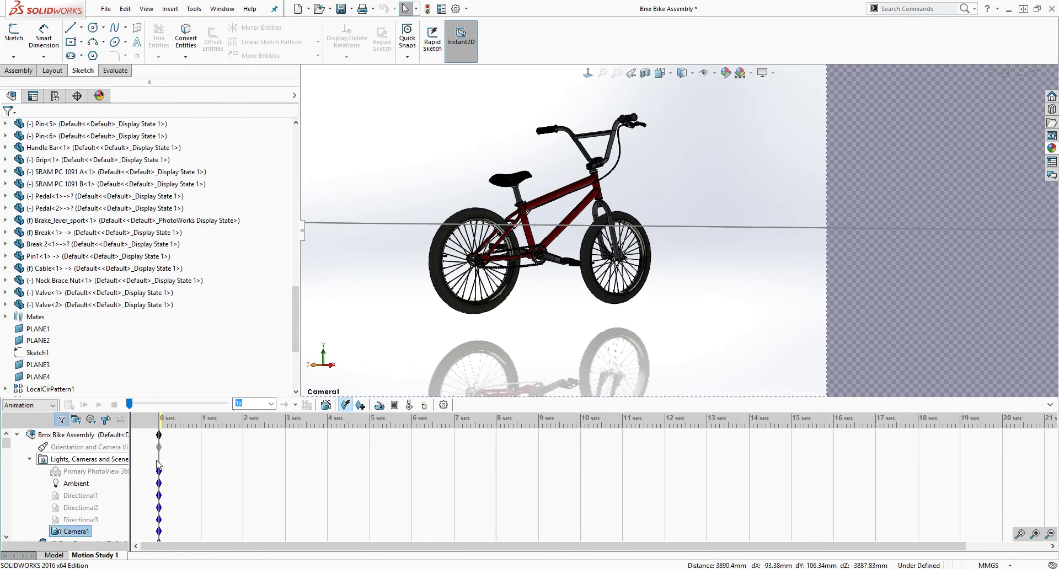
{"action": "left_click_drag", "start_coordinate": [159, 459], "coordinate": [286, 460]}
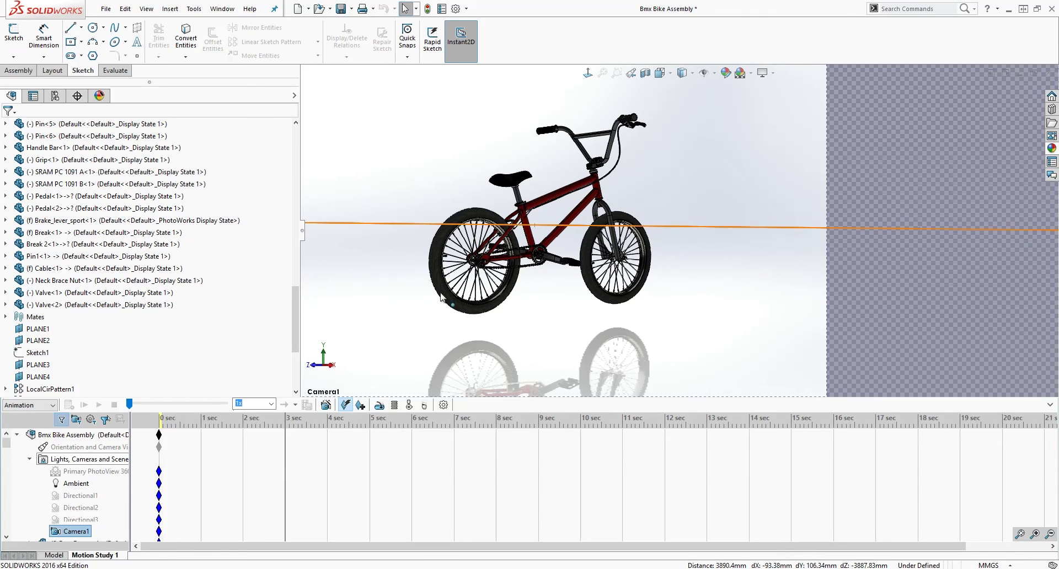
{"action": "scroll", "coordinate": [99, 509], "scroll_direction": "down", "scroll_amount": 1}
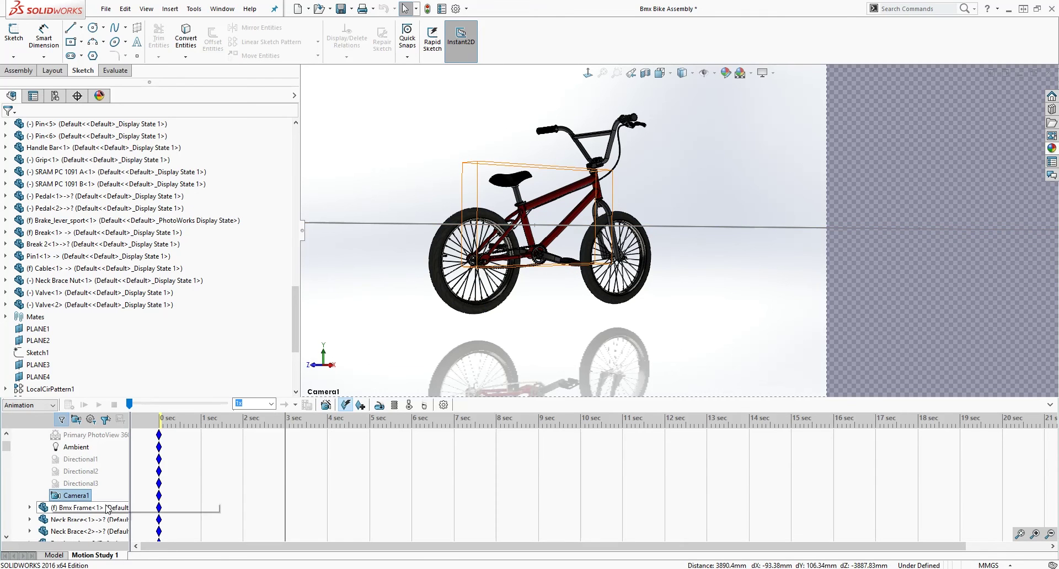
{"action": "right_click", "coordinate": [82, 499]}
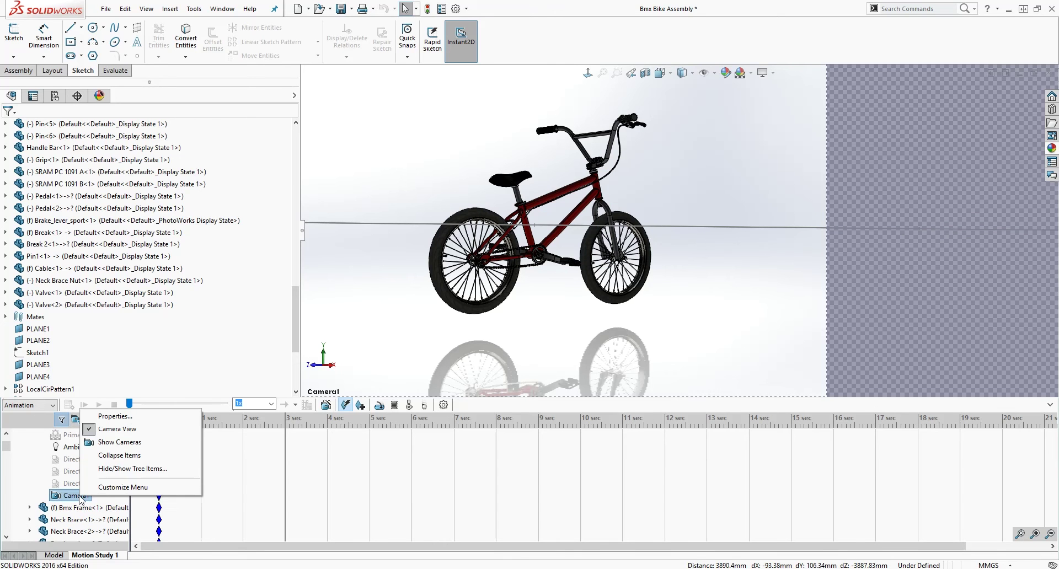
Move Camera1 to 33.6 on its path, reframe the bike, and accept it as the 3 sec key
{"action": "left_click", "coordinate": [115, 417]}
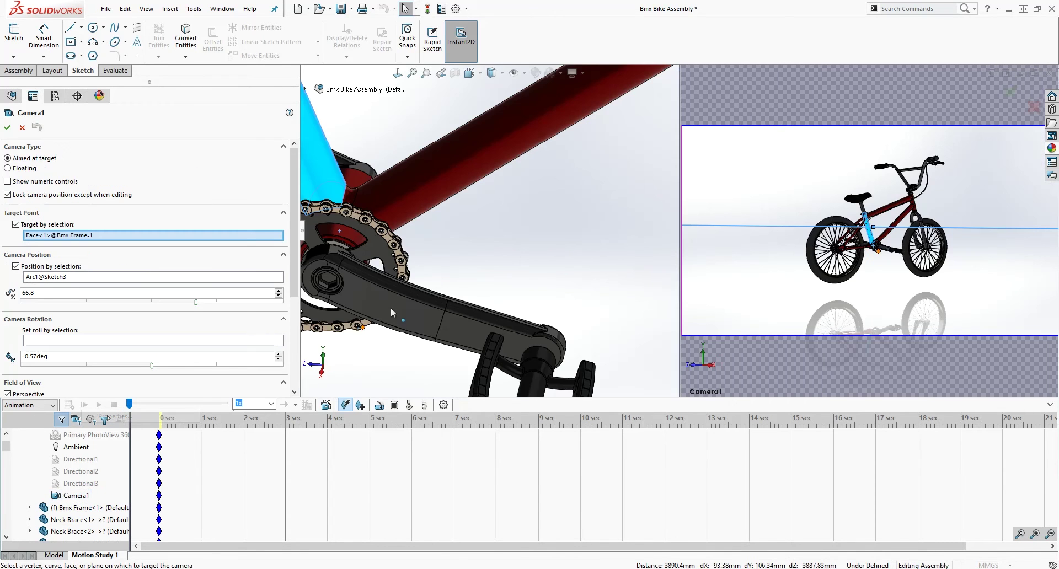
{"action": "scroll", "coordinate": [548, 260], "scroll_direction": "up", "scroll_amount": 8}
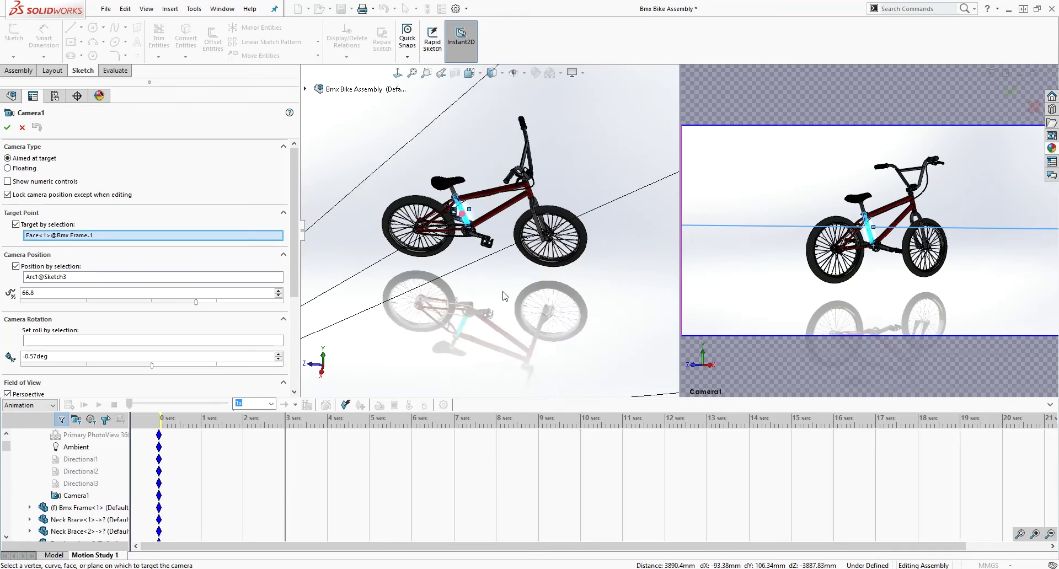
{"action": "scroll", "coordinate": [503, 296], "scroll_direction": "up", "scroll_amount": 6}
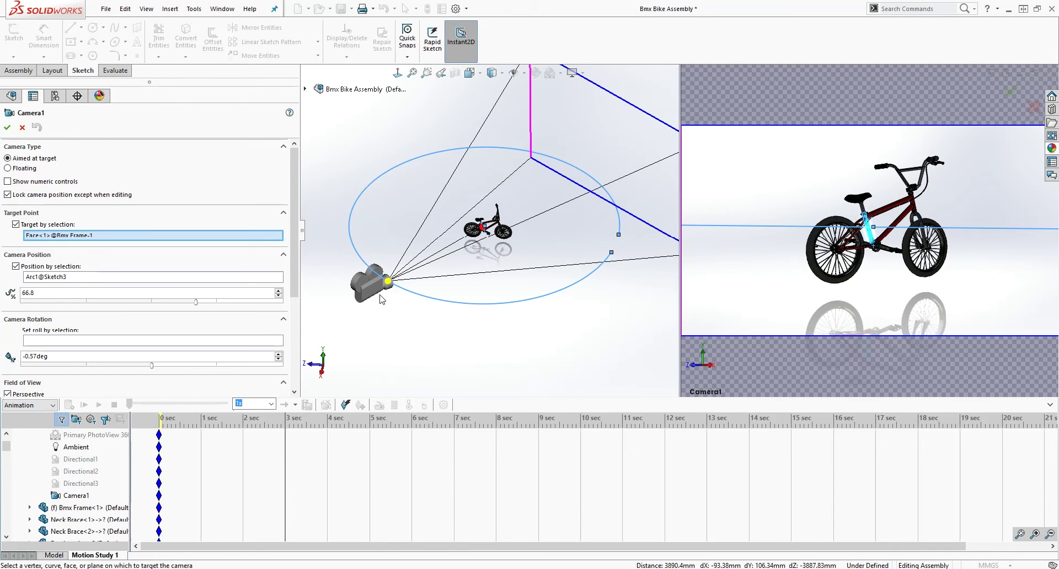
{"action": "left_click_drag", "start_coordinate": [390, 285], "coordinate": [446, 176]}
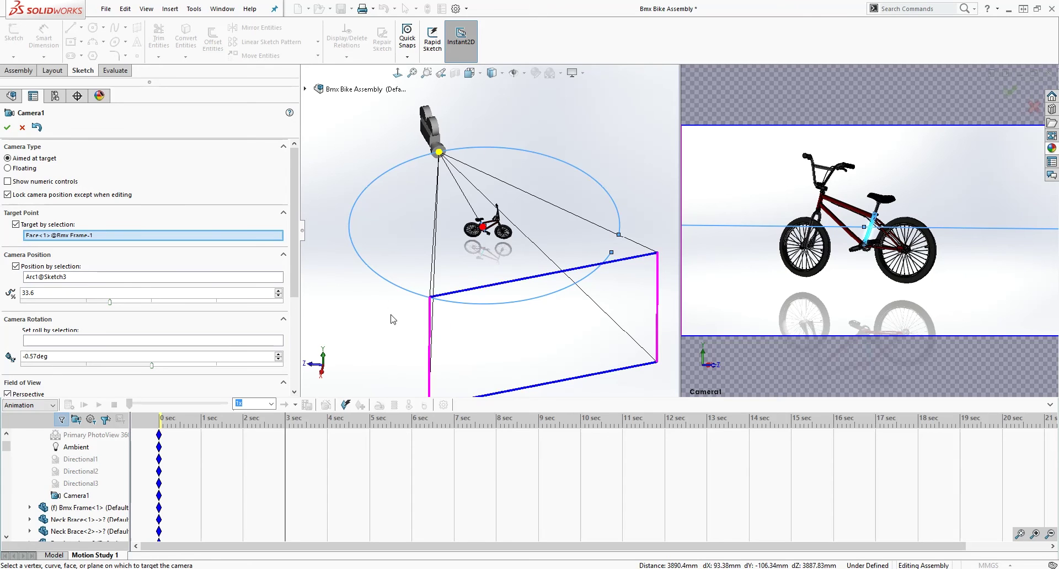
{"action": "middle_click_drag", "start_coordinate": [394, 320], "coordinate": [448, 331]}
{"action": "scroll", "coordinate": [476, 302], "scroll_direction": "down", "scroll_amount": 2}
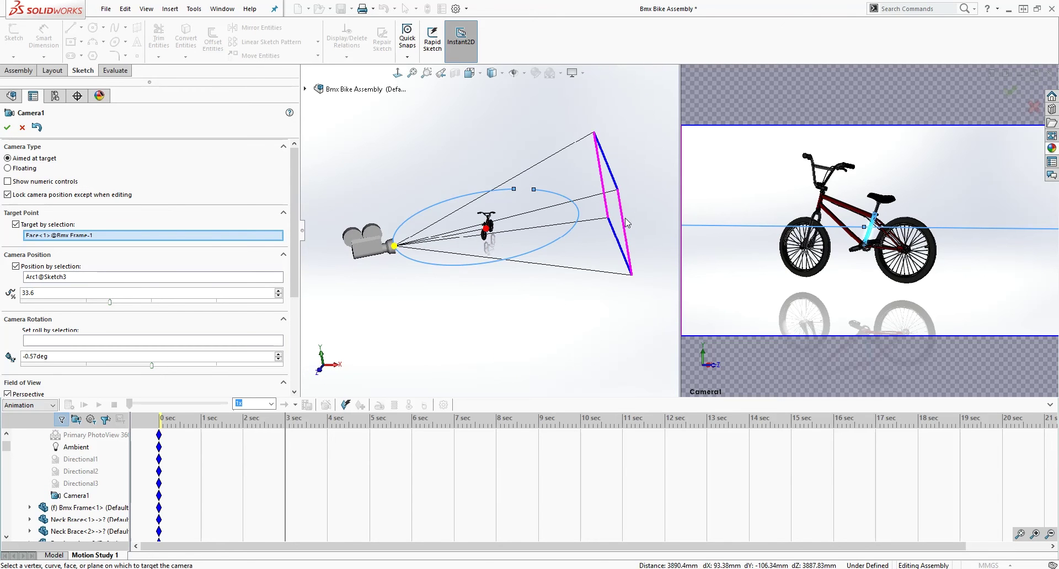
{"action": "left_click_drag", "start_coordinate": [622, 218], "coordinate": [654, 220]}
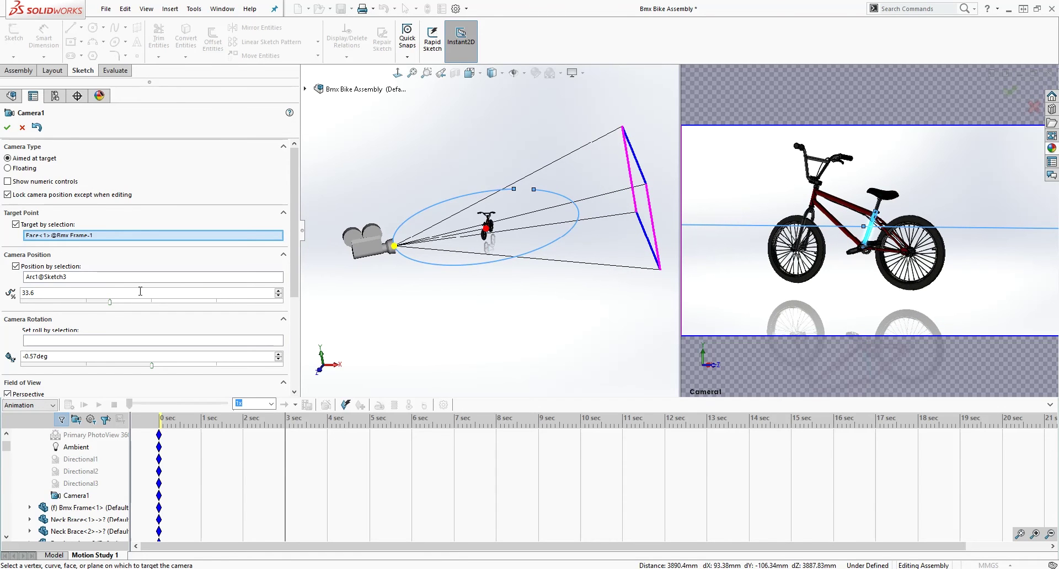
{"action": "left_click", "coordinate": [8, 128]}
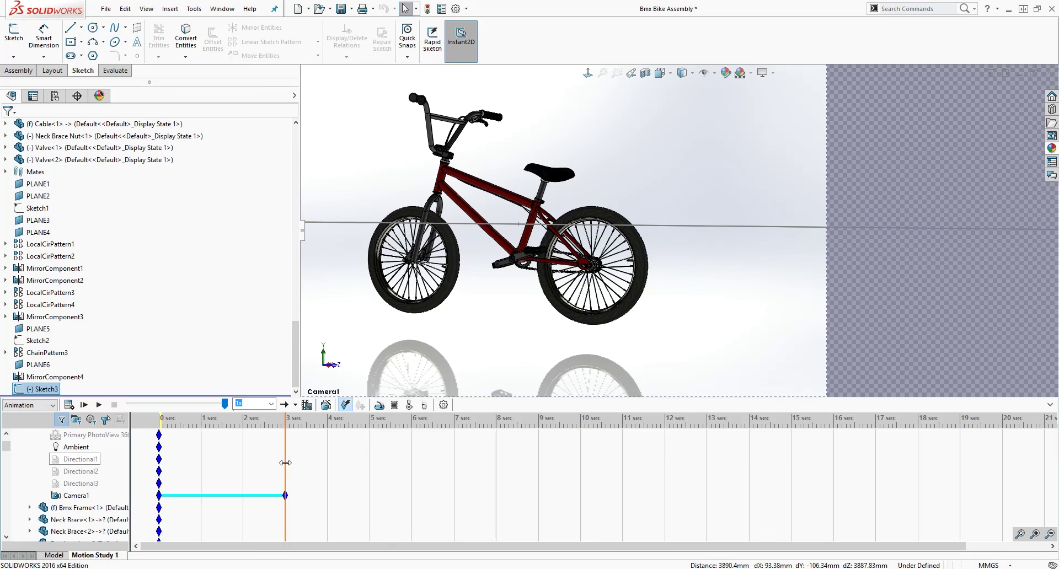
Move the timeline position from 3 sec to 6 sec
{"action": "left_click_drag", "start_coordinate": [285, 463], "coordinate": [412, 463]}
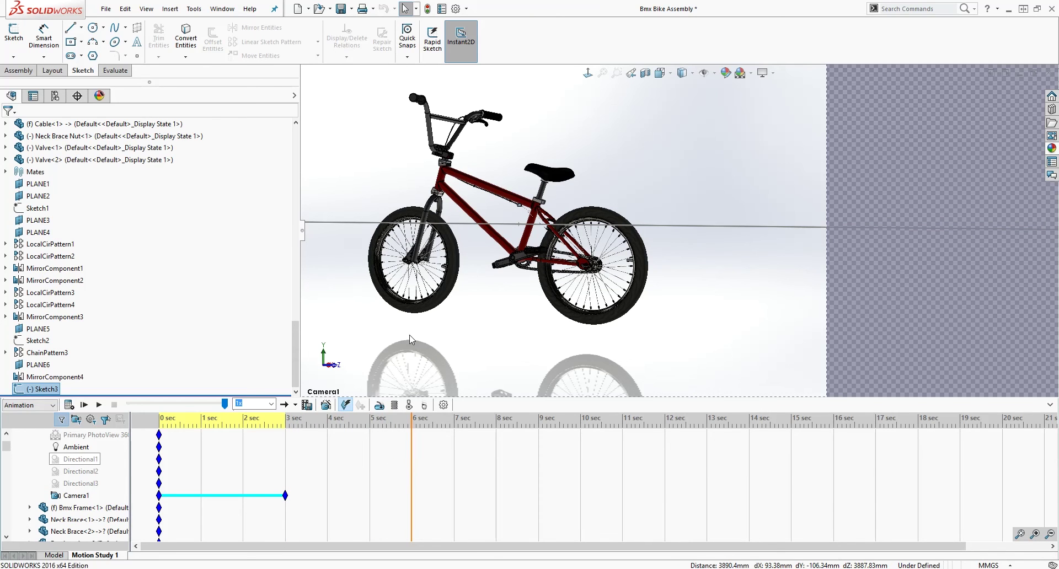
Move Camera1 to position 84.8 on the bike's far side as the 6 sec key
{"action": "right_click", "coordinate": [74, 500]}
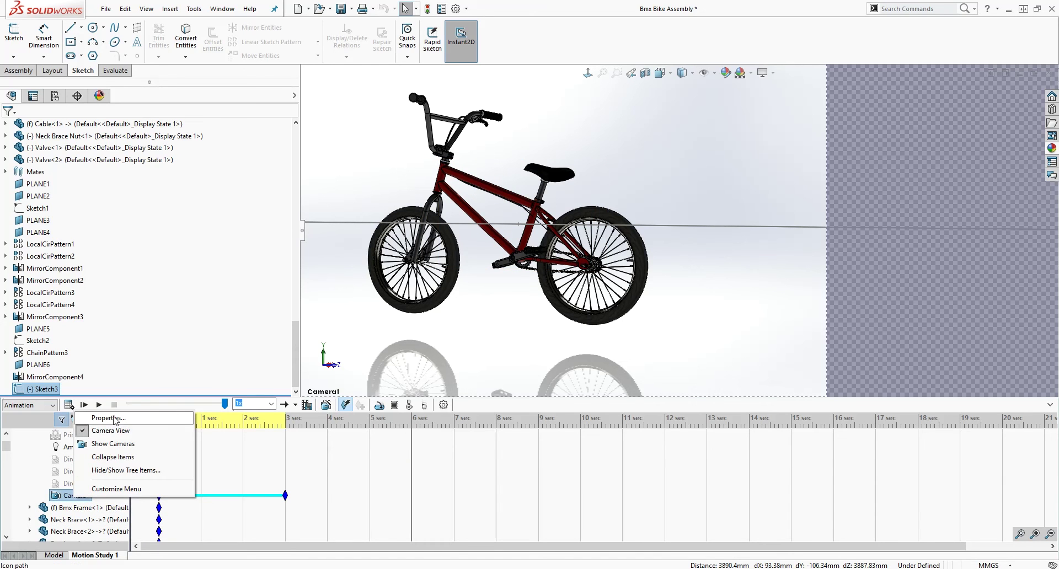
{"action": "left_click", "coordinate": [114, 420]}
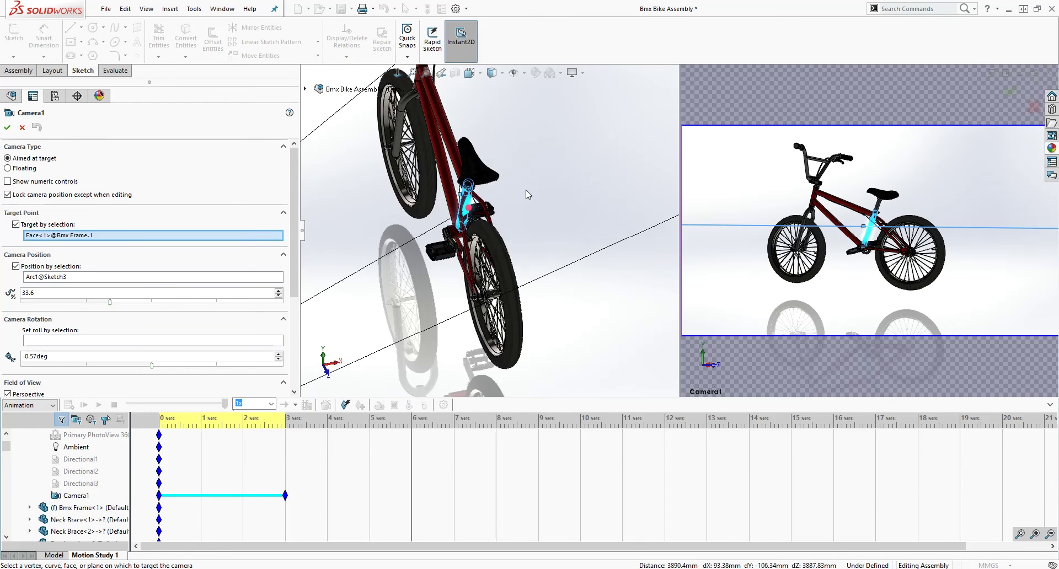
{"action": "scroll", "coordinate": [510, 229], "scroll_direction": "up", "scroll_amount": 8}
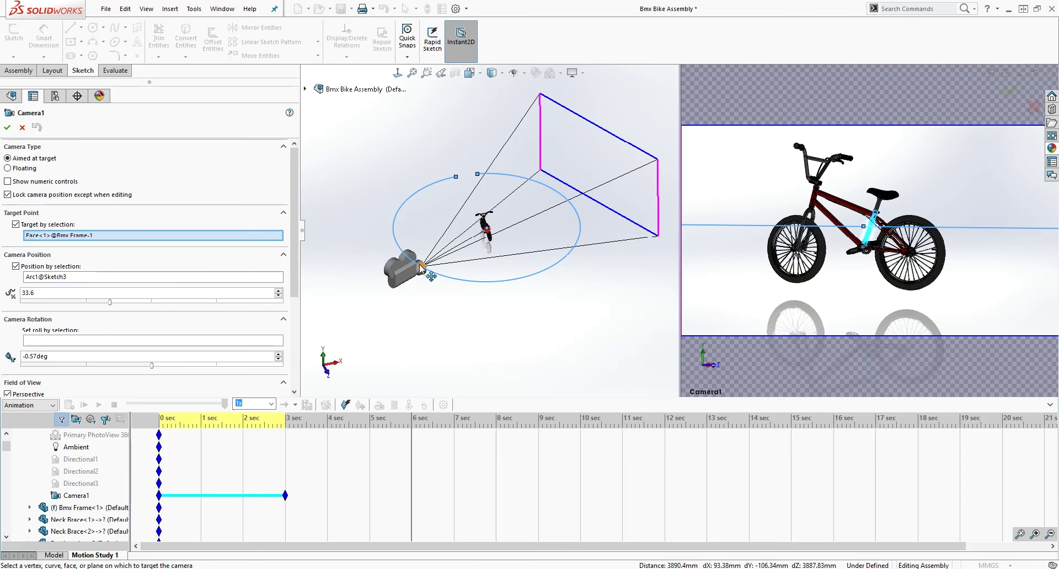
{"action": "left_click_drag", "start_coordinate": [420, 267], "coordinate": [566, 200]}
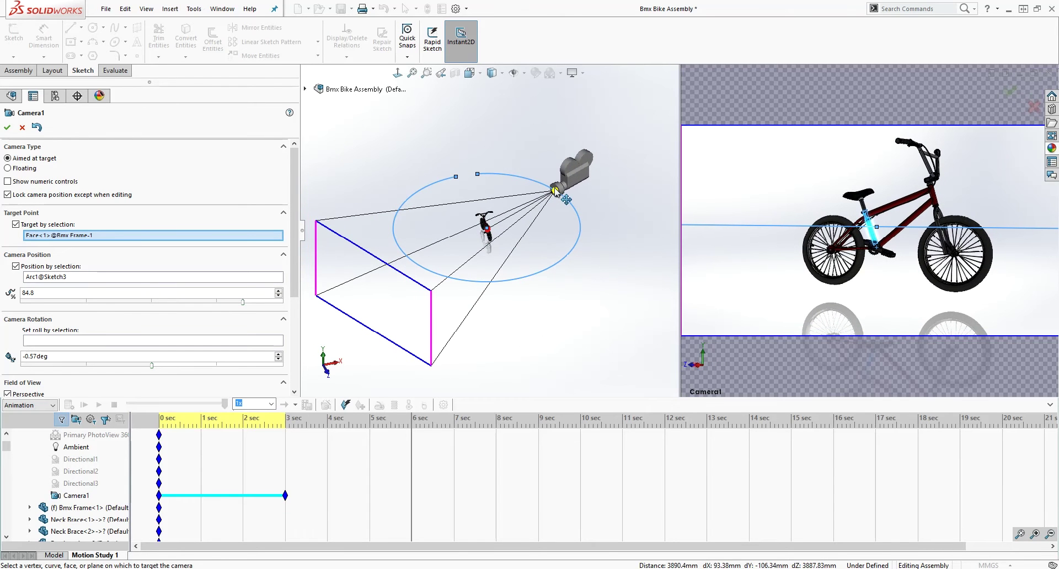
{"action": "left_click", "coordinate": [7, 128]}
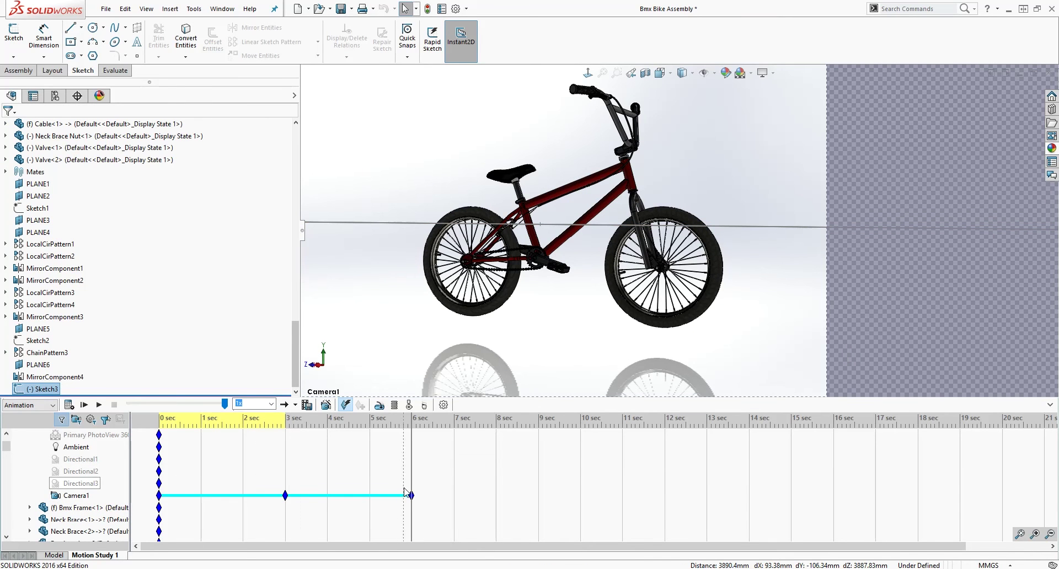
Scrub the timeline between roughly 0.9 and 4.4 seconds to preview the camera motion
{"action": "left_click", "coordinate": [279, 496]}
{"action": "left_click", "coordinate": [207, 508]}
{"action": "left_click", "coordinate": [291, 495]}
{"action": "left_click", "coordinate": [171, 484]}
{"action": "left_click", "coordinate": [346, 439]}
{"action": "left_click", "coordinate": [189, 427]}
Calculate the camera motion study and play back the animation
{"action": "left_click", "coordinate": [69, 406]}
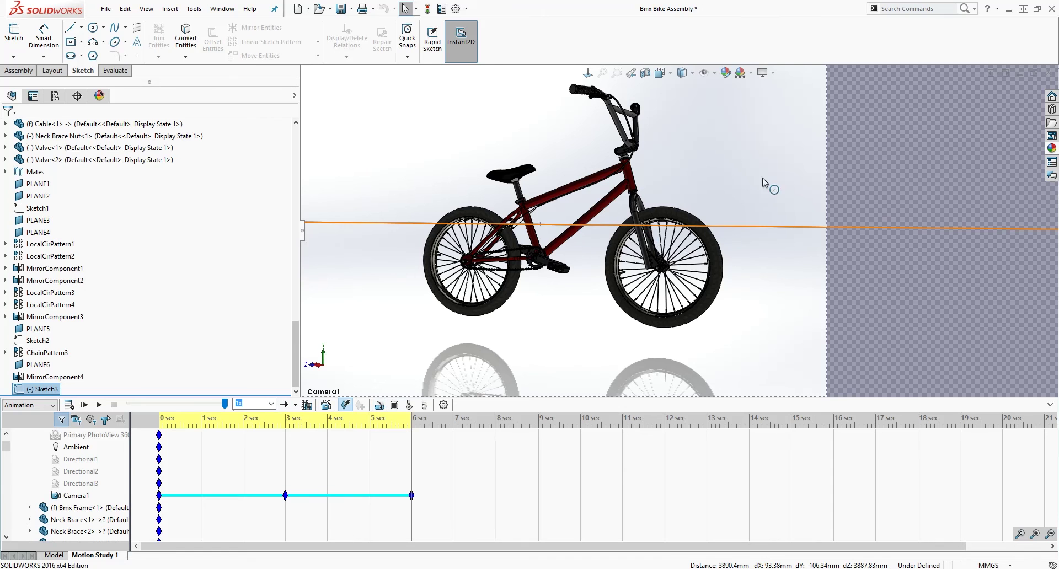
{"action": "left_click", "coordinate": [99, 406]}
Save the animation as 'Bmx Bike' in the Bmx folder, changing frames per second to 15
{"action": "left_click", "coordinate": [307, 405]}
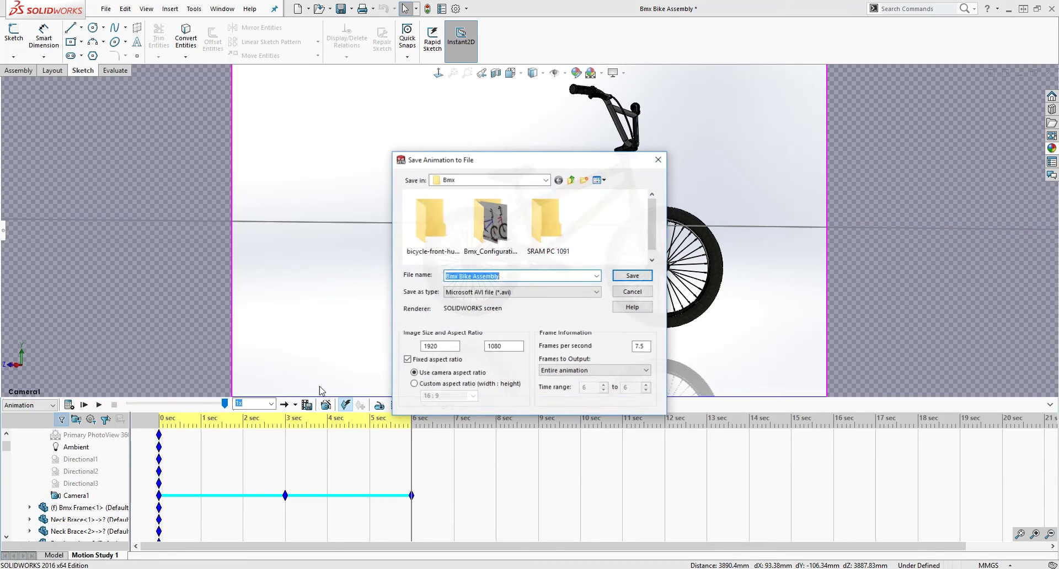
{"action": "left_click", "coordinate": [545, 180]}
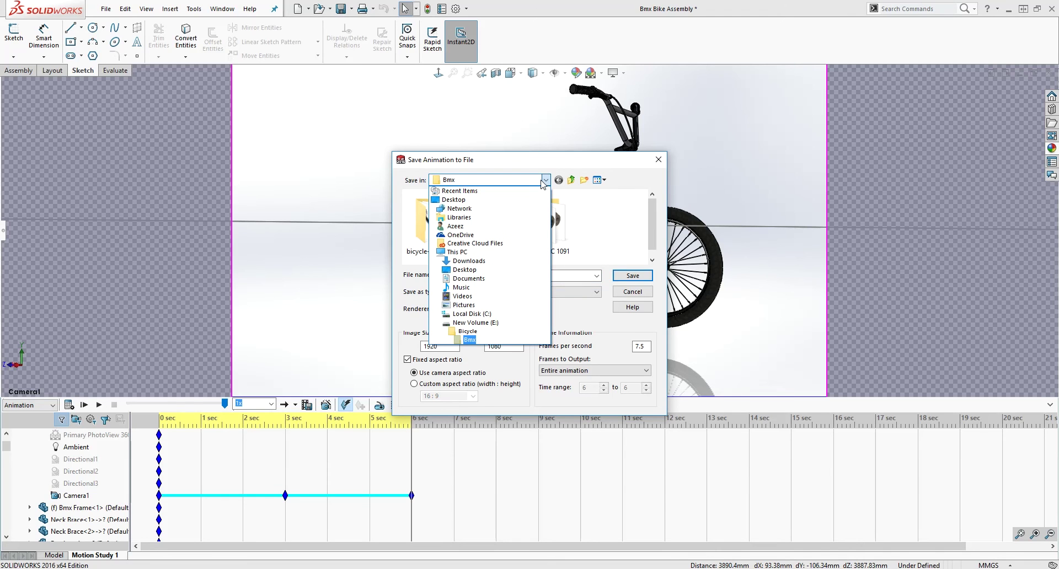
{"action": "left_click", "coordinate": [546, 181]}
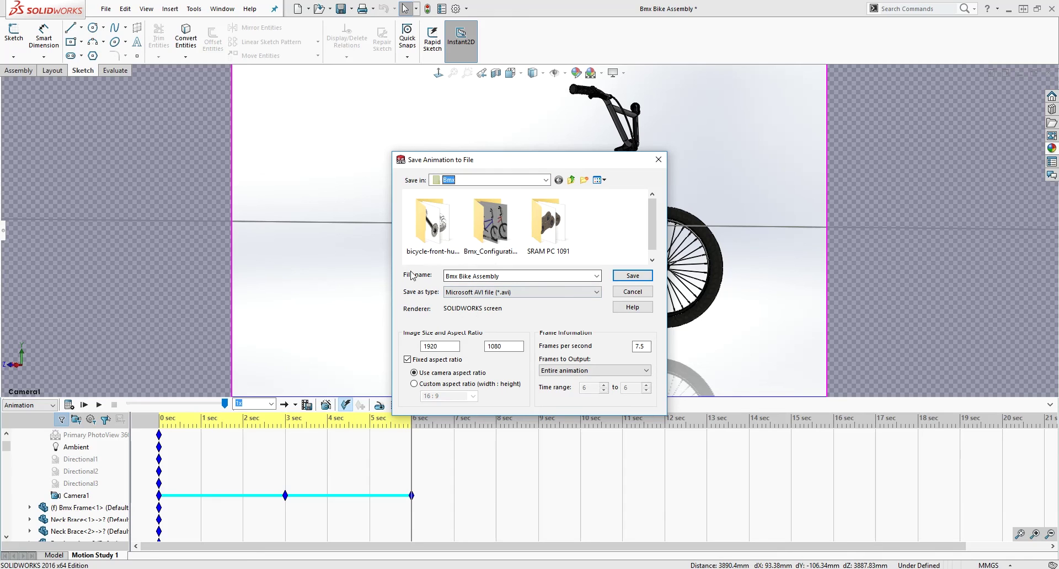
{"action": "left_click", "coordinate": [507, 277]}
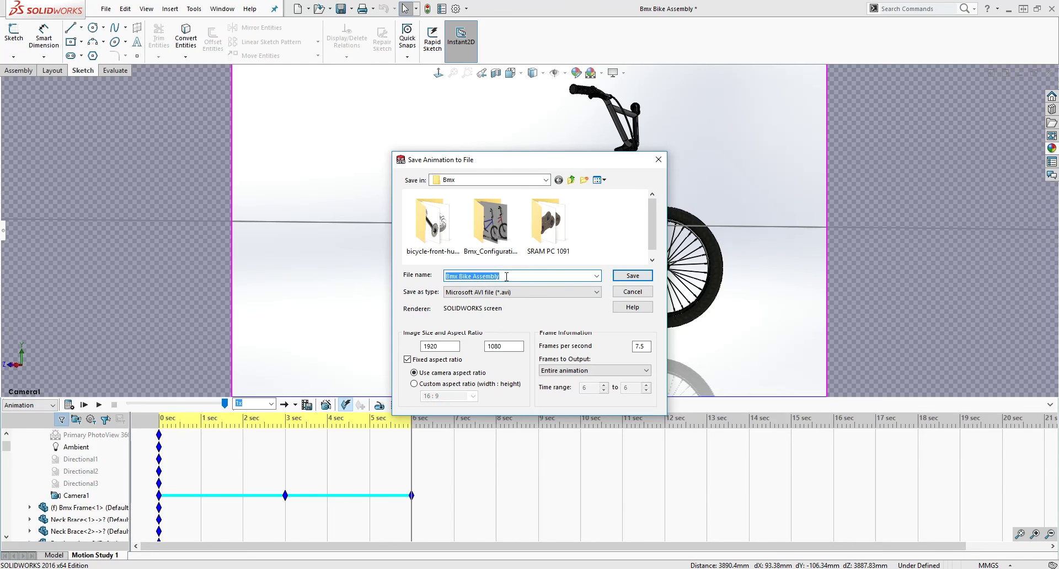
{"action": "left_click", "coordinate": [507, 277]}
{"action": "key", "text": "BackSpace"}
{"action": "key", "text": "BackSpace"}
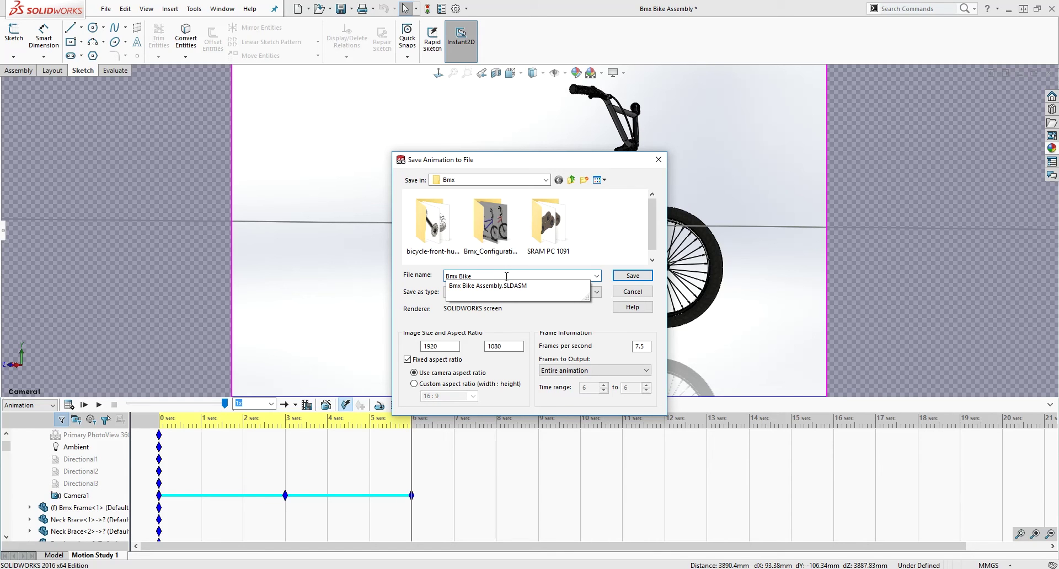
{"action": "key", "text": "Escape"}
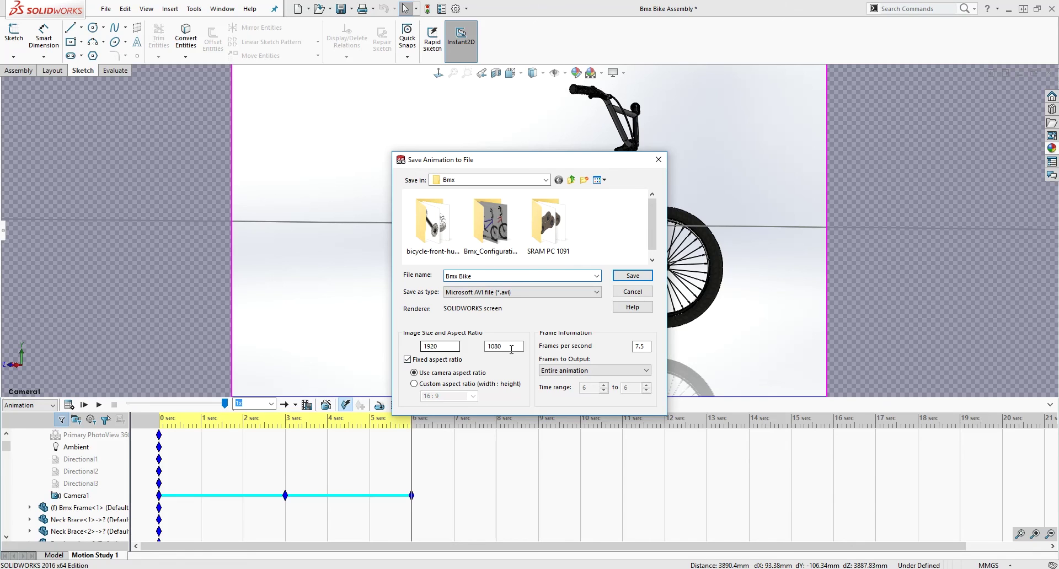
{"action": "left_click", "coordinate": [645, 346]}
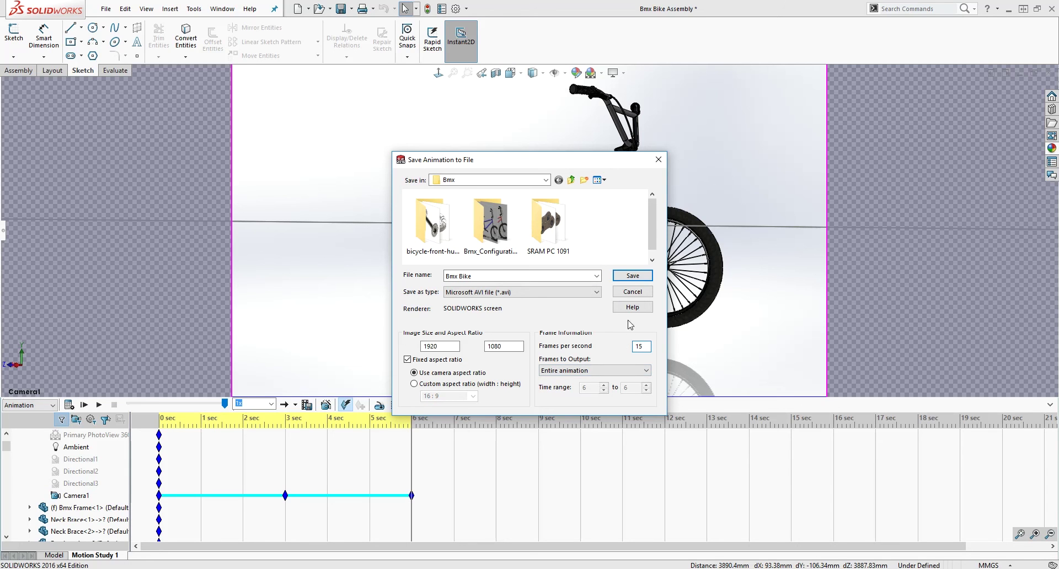
Export the AVI with Full Frames (Uncompressed) compression, recalculating the motion study before saving
{"action": "left_click", "coordinate": [633, 276]}
{"action": "left_click", "coordinate": [536, 279]}
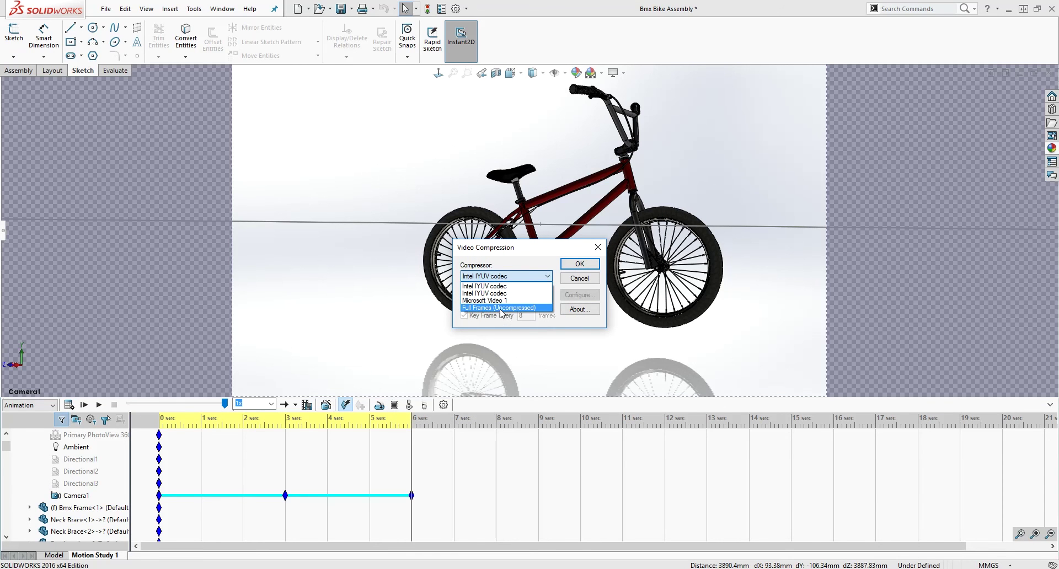
{"action": "left_click", "coordinate": [503, 308]}
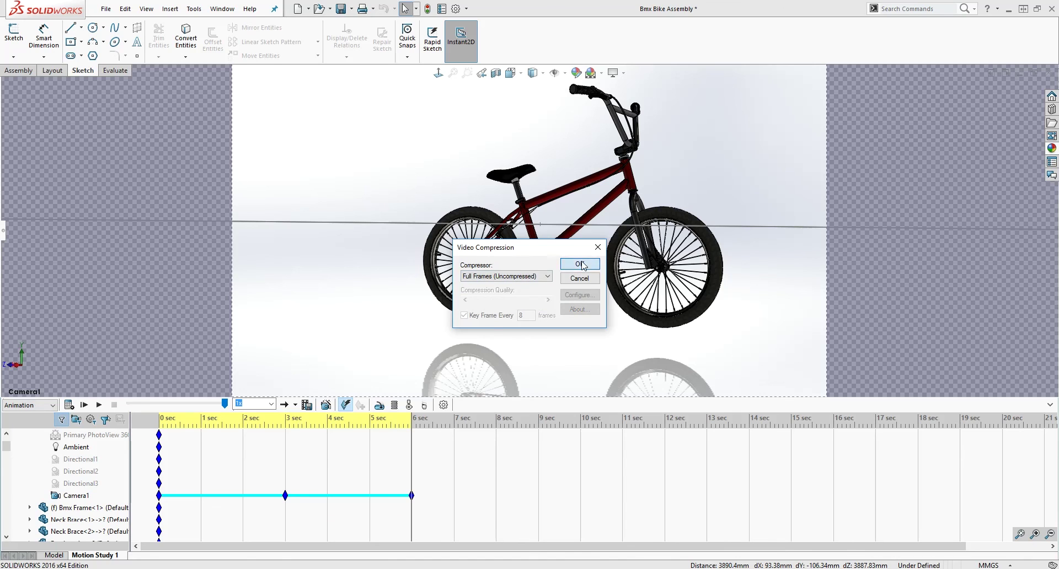
{"action": "left_click", "coordinate": [581, 264]}
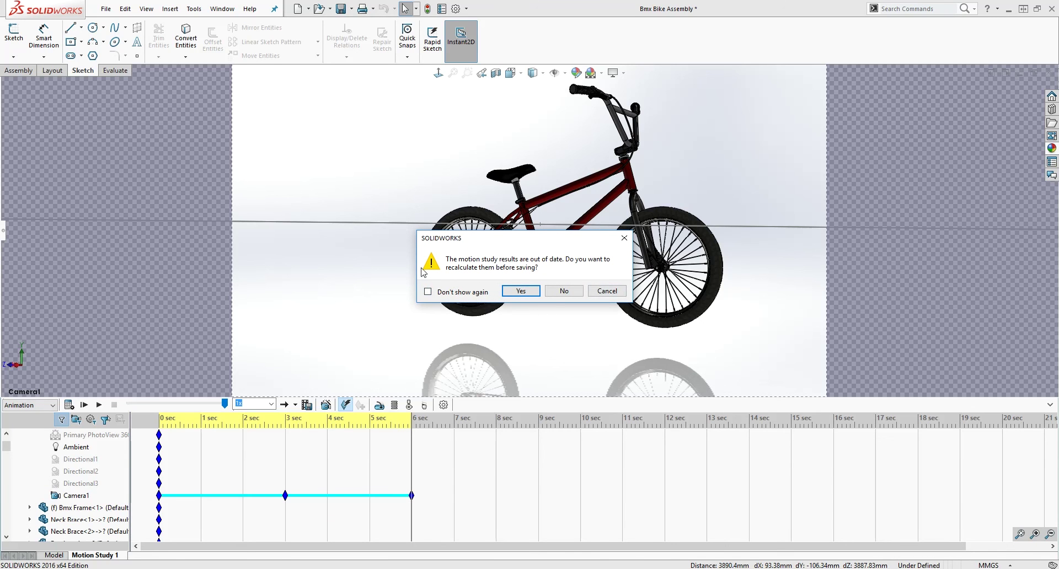
{"action": "left_click", "coordinate": [522, 292]}
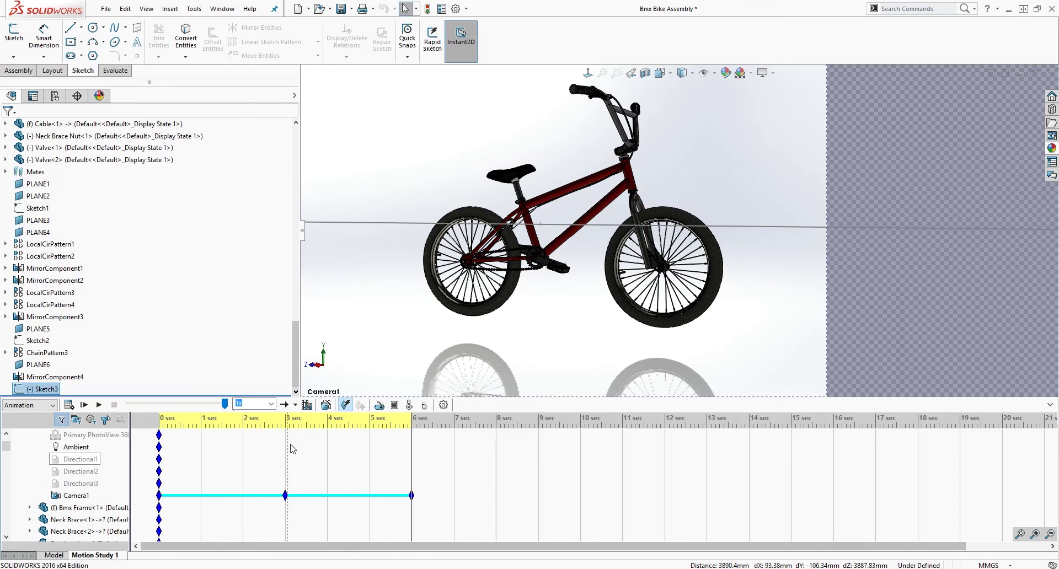
Browse in File Explorer to New Volume (E:) > Bicycle > Bmx to find the Bmx Bike AVI
{"action": "key", "text": "super+e"}
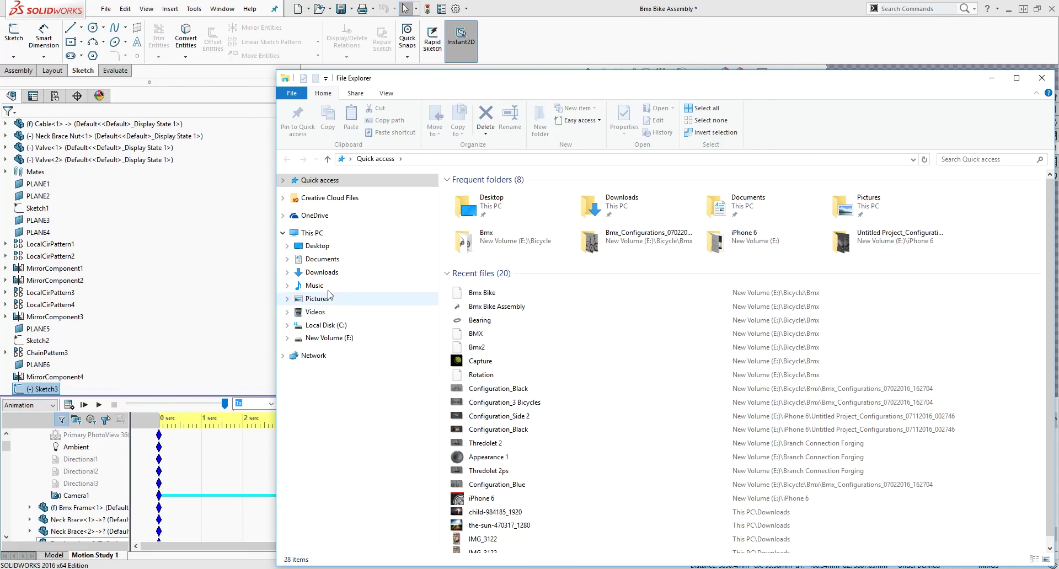
{"action": "left_click", "coordinate": [341, 340]}
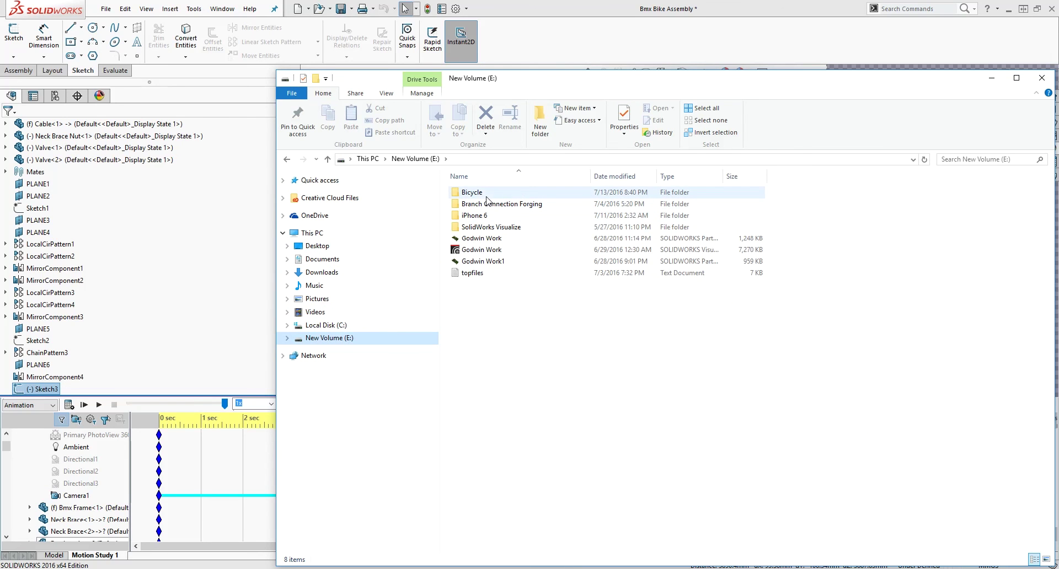
{"action": "double_click", "coordinate": [484, 194]}
{"action": "double_click", "coordinate": [479, 195]}
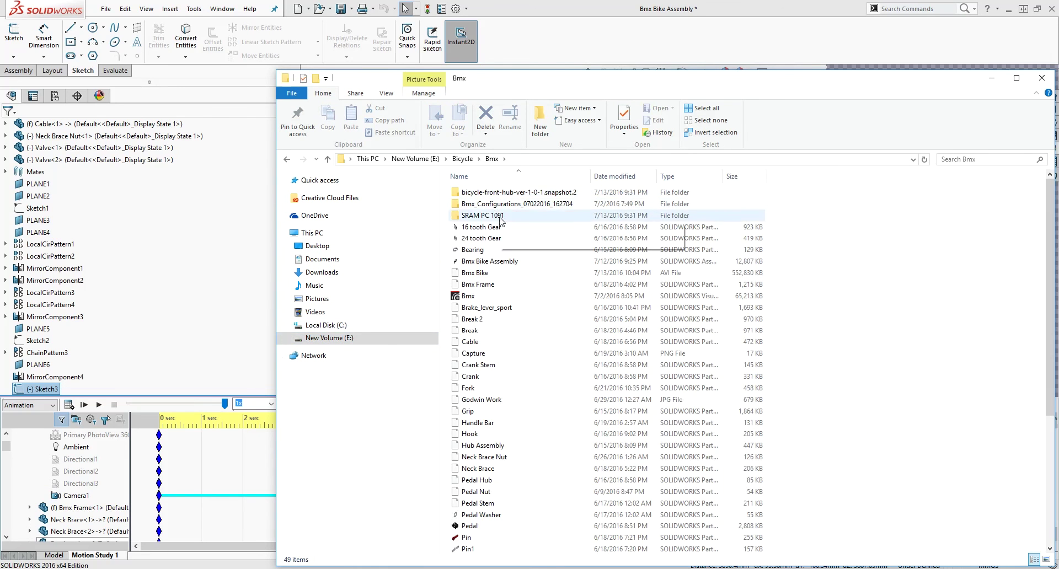
{"action": "scroll", "coordinate": [508, 260], "scroll_direction": "down", "scroll_amount": 4}
{"action": "scroll", "coordinate": [508, 270], "scroll_direction": "up", "scroll_amount": 2}
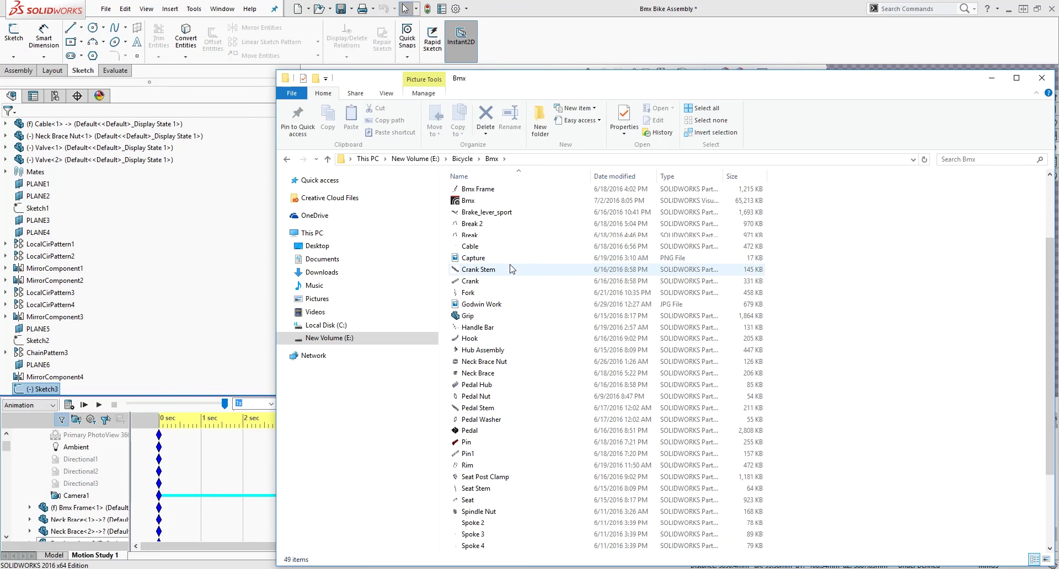
{"action": "scroll", "coordinate": [506, 284], "scroll_direction": "down", "scroll_amount": 1}
{"action": "scroll", "coordinate": [504, 286], "scroll_direction": "up", "scroll_amount": 4}
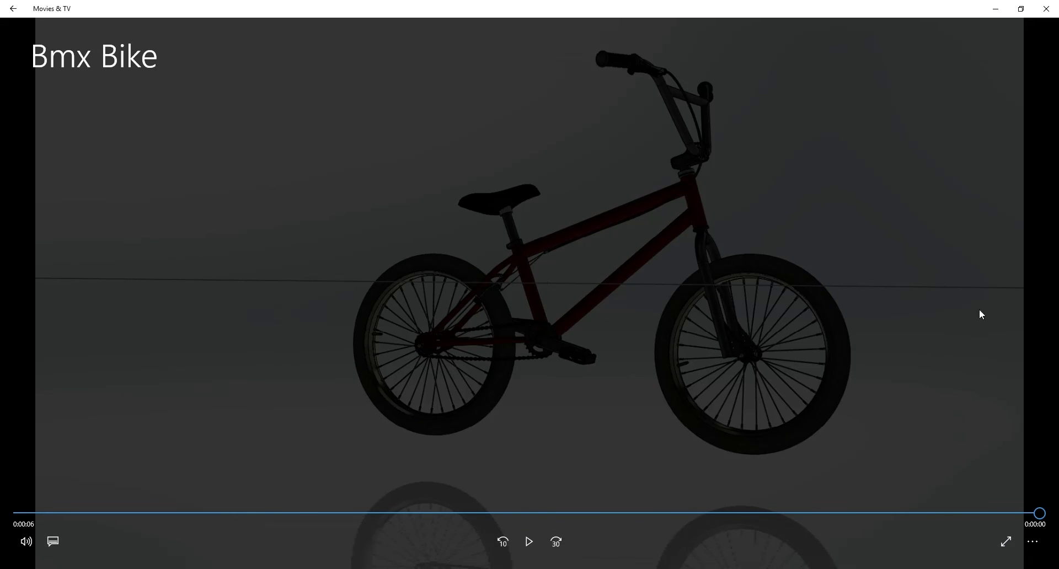
Close Movies & TV once the Bmx Bike video has finished playing
{"action": "left_click", "coordinate": [1044, 11]}
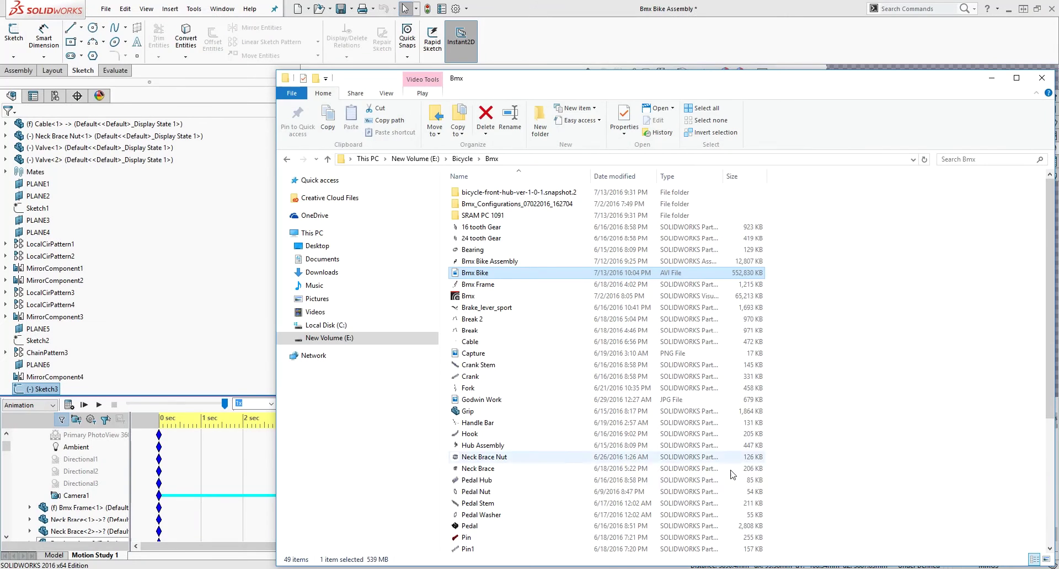
Minimize File Explorer and click into the SOLIDWORKS Motion Study 1 timeline
{"action": "left_click", "coordinate": [991, 78]}
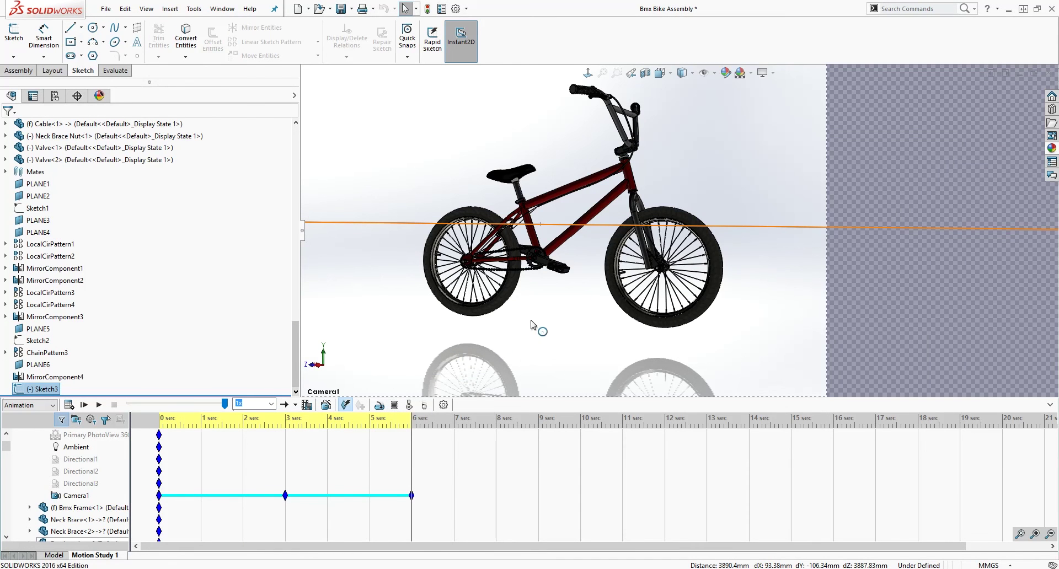
{"action": "left_click", "coordinate": [414, 461]}
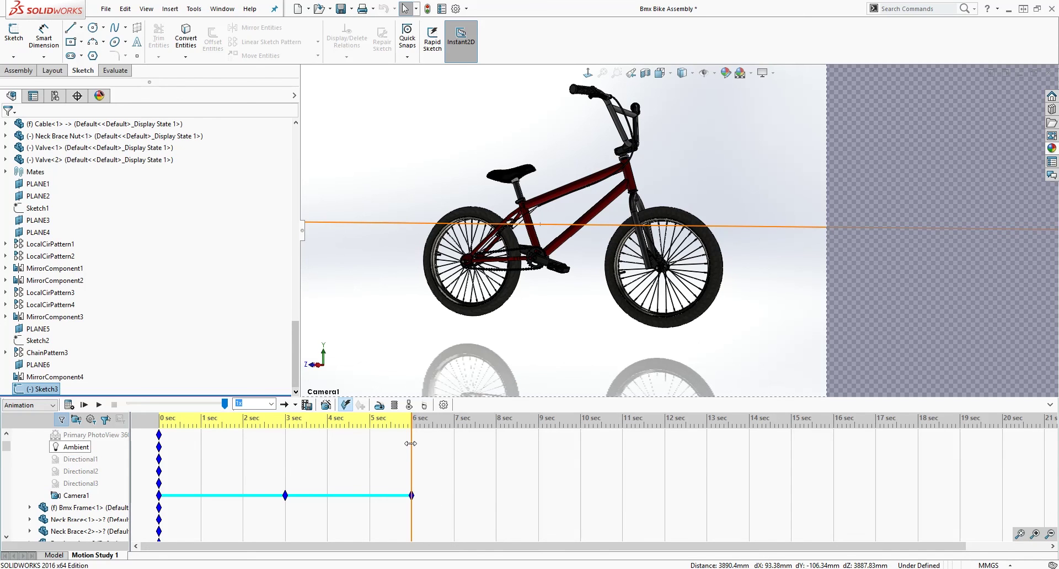
Drag the Motion Study time bar back to 0 sec
{"action": "left_click_drag", "start_coordinate": [411, 443], "coordinate": [144, 452]}
{"action": "scroll", "coordinate": [61, 471], "scroll_direction": "down", "scroll_amount": 2}
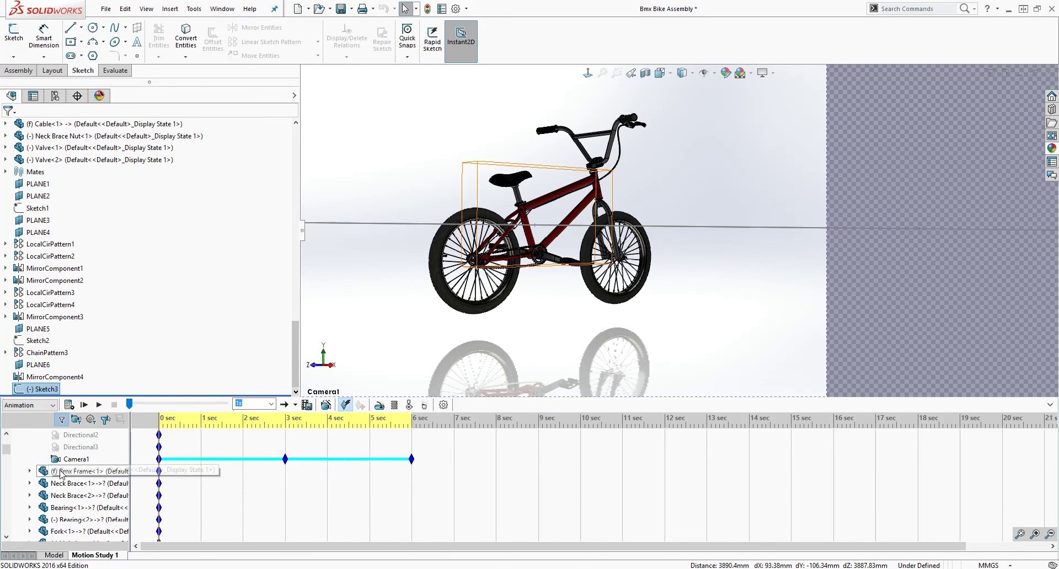
{"action": "scroll", "coordinate": [61, 473], "scroll_direction": "up", "scroll_amount": 1}
{"action": "scroll", "coordinate": [60, 473], "scroll_direction": "down", "scroll_amount": 6}
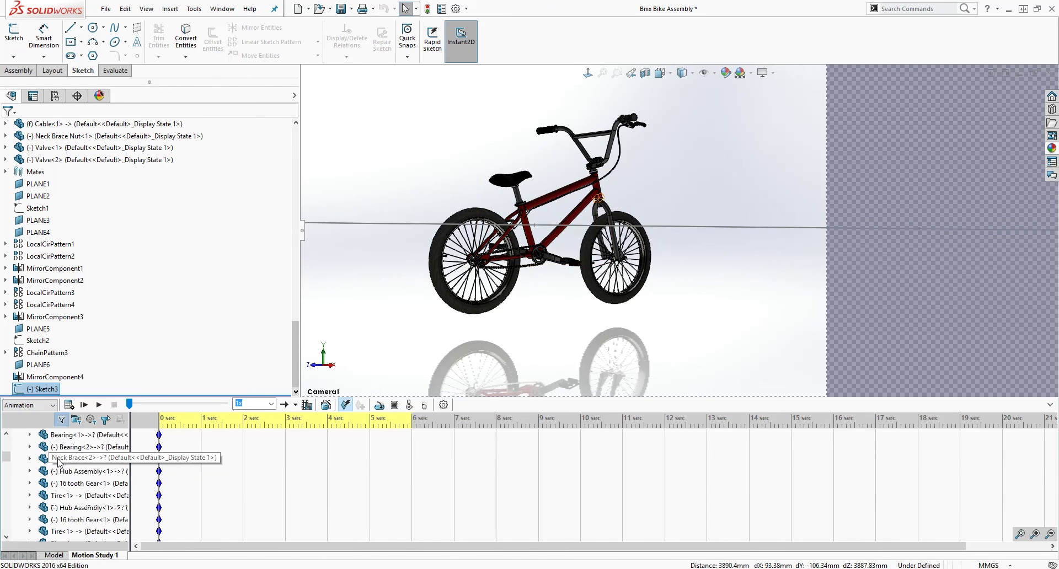
{"action": "scroll", "coordinate": [57, 474], "scroll_direction": "down", "scroll_amount": 10}
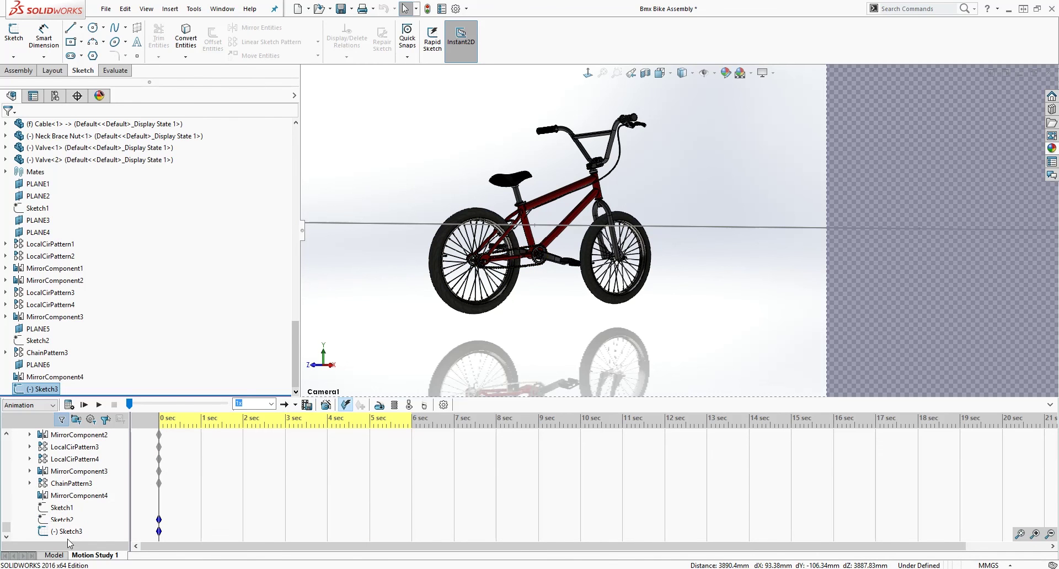
Check Sketch3's options and its 0 sec key, then collapse the study tree to top-level items
{"action": "right_click", "coordinate": [72, 538]}
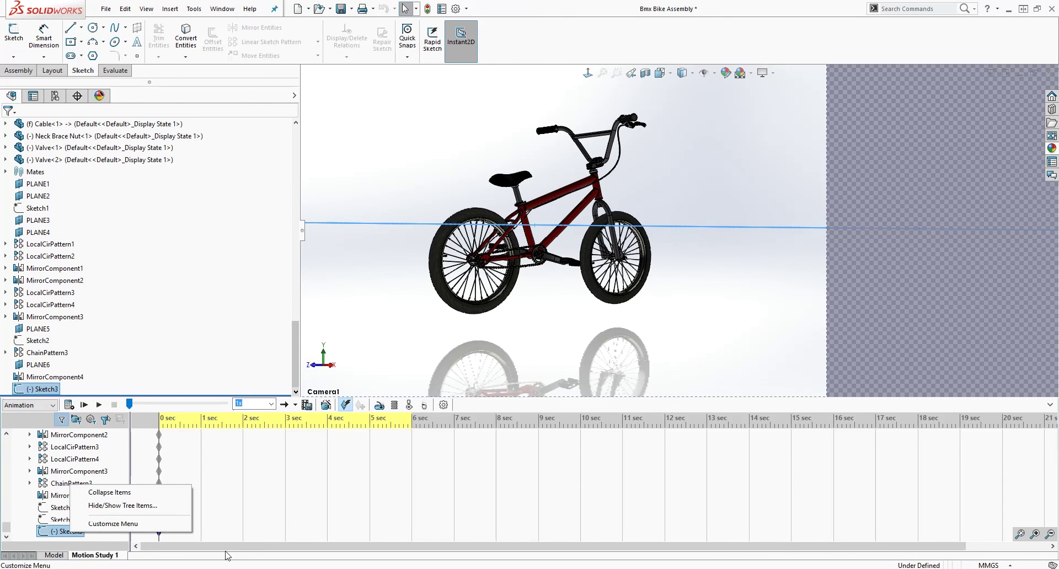
{"action": "left_click", "coordinate": [202, 540]}
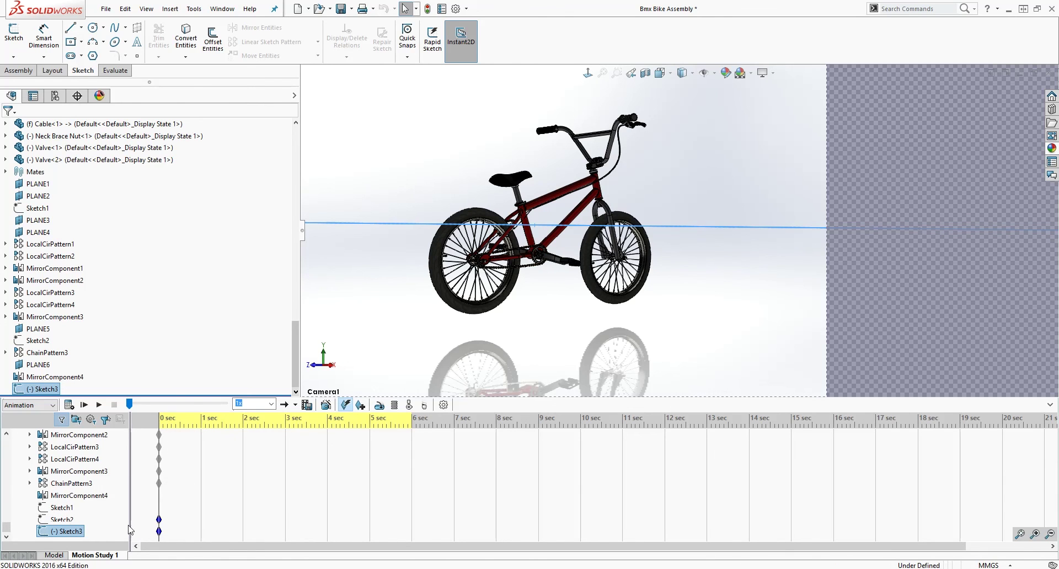
{"action": "right_click", "coordinate": [159, 533]}
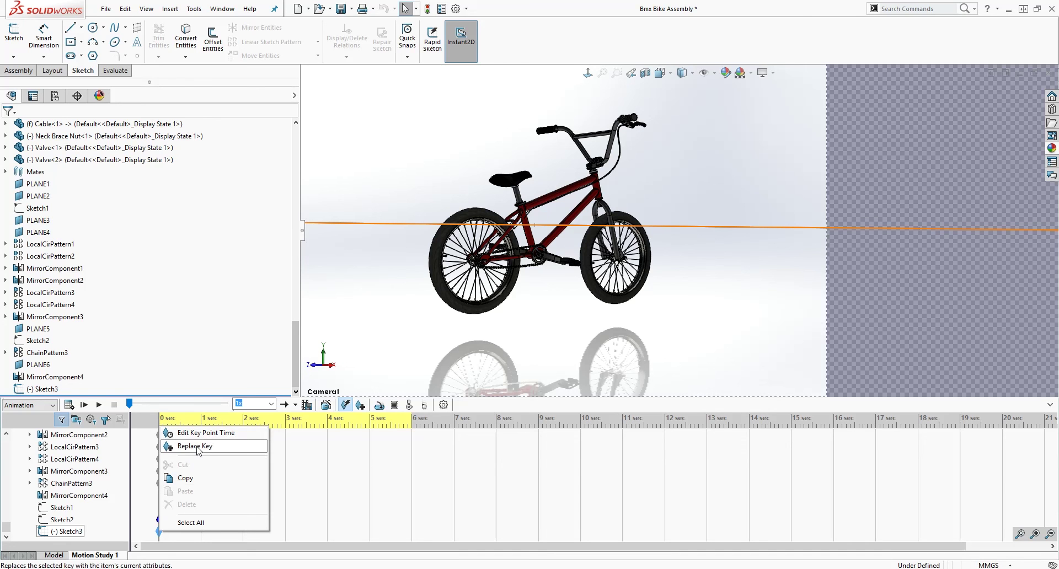
{"action": "left_click", "coordinate": [80, 532]}
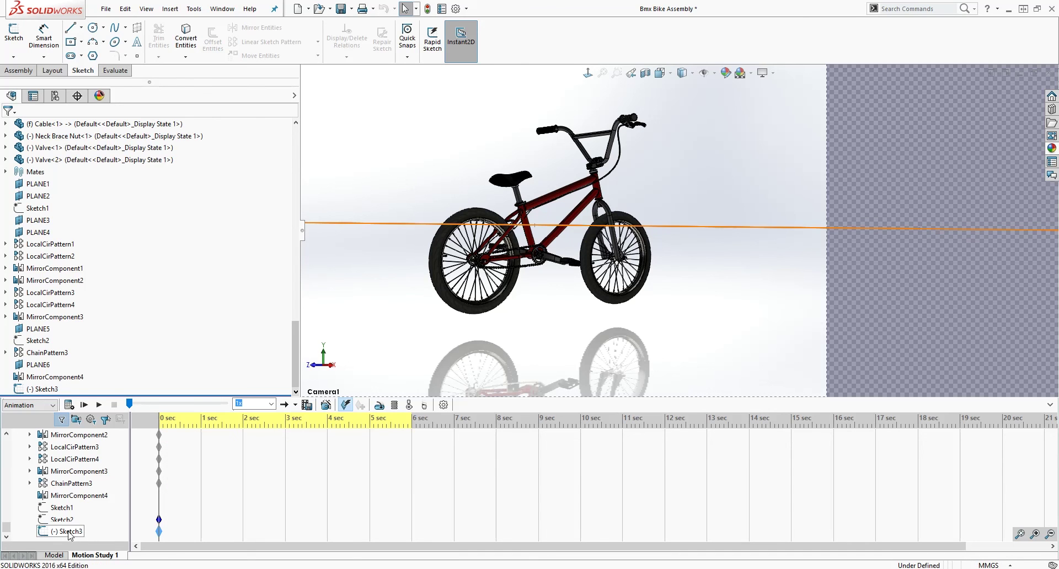
{"action": "right_click", "coordinate": [65, 532]}
{"action": "key", "text": "Escape"}
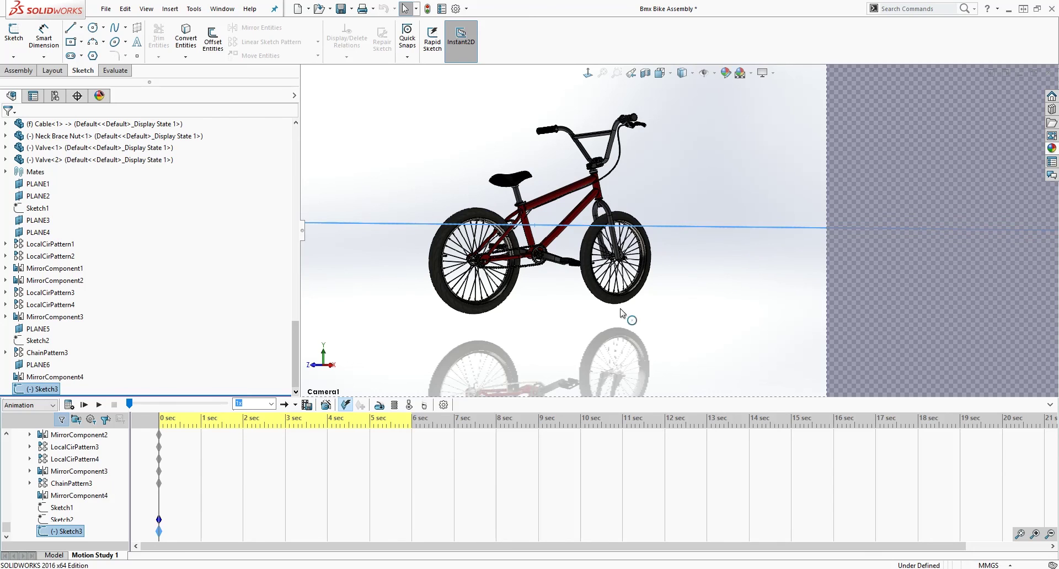
{"action": "left_click", "coordinate": [626, 315]}
{"action": "right_click", "coordinate": [55, 532]}
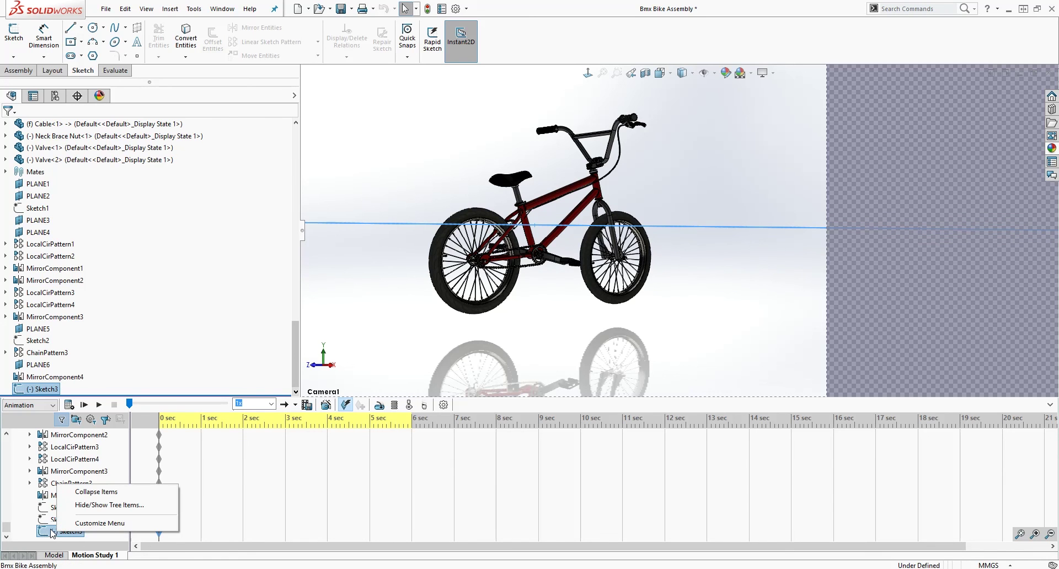
{"action": "left_click", "coordinate": [96, 491]}
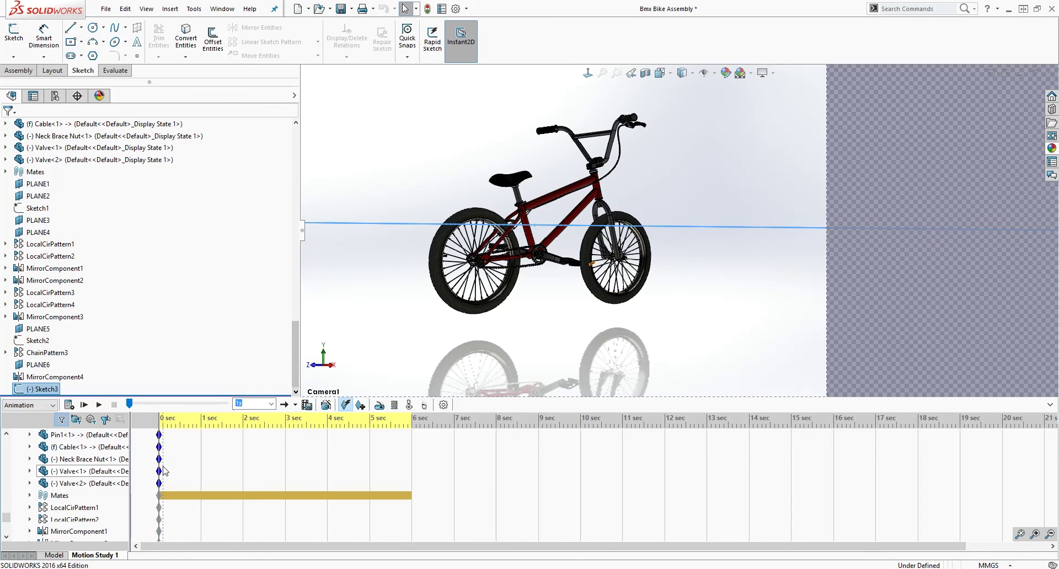
Hide the Sketch3 camera path line in the graphics area
{"action": "right_click", "coordinate": [395, 223]}
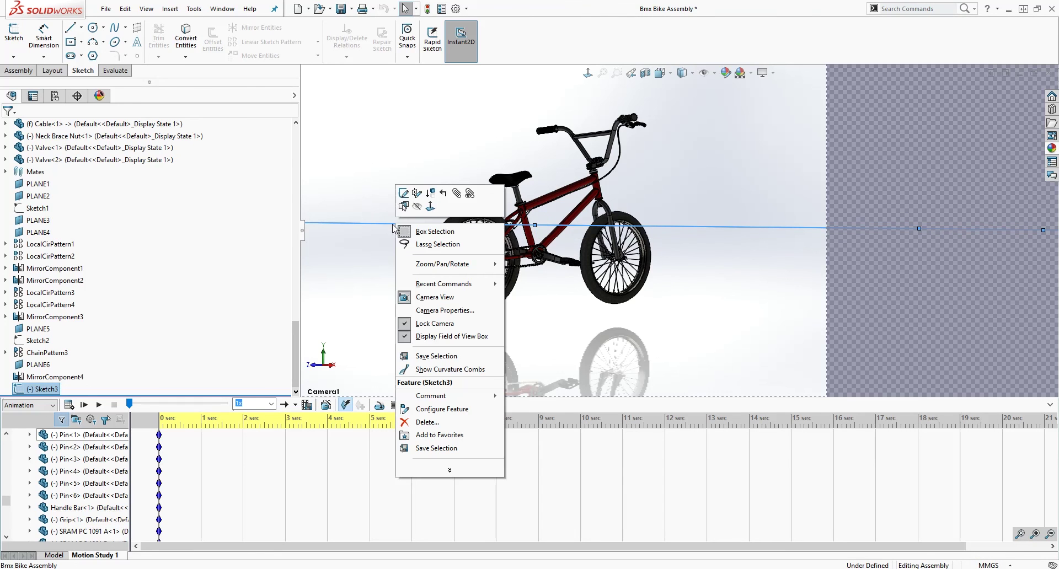
{"action": "left_click", "coordinate": [416, 207]}
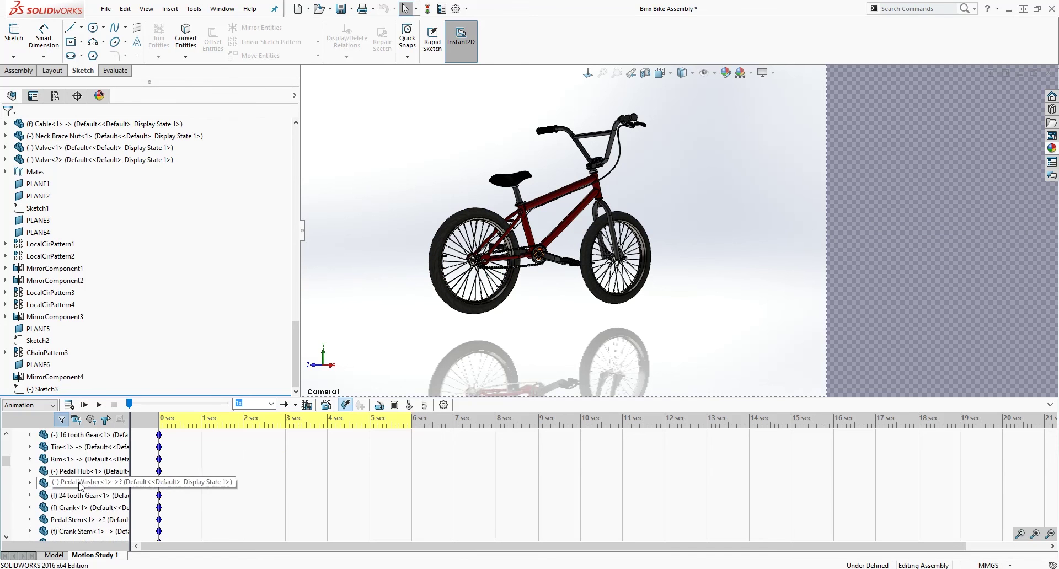
{"action": "scroll", "coordinate": [72, 531], "scroll_direction": "down", "scroll_amount": 1}
{"action": "scroll", "coordinate": [71, 531], "scroll_direction": "down", "scroll_amount": 8}
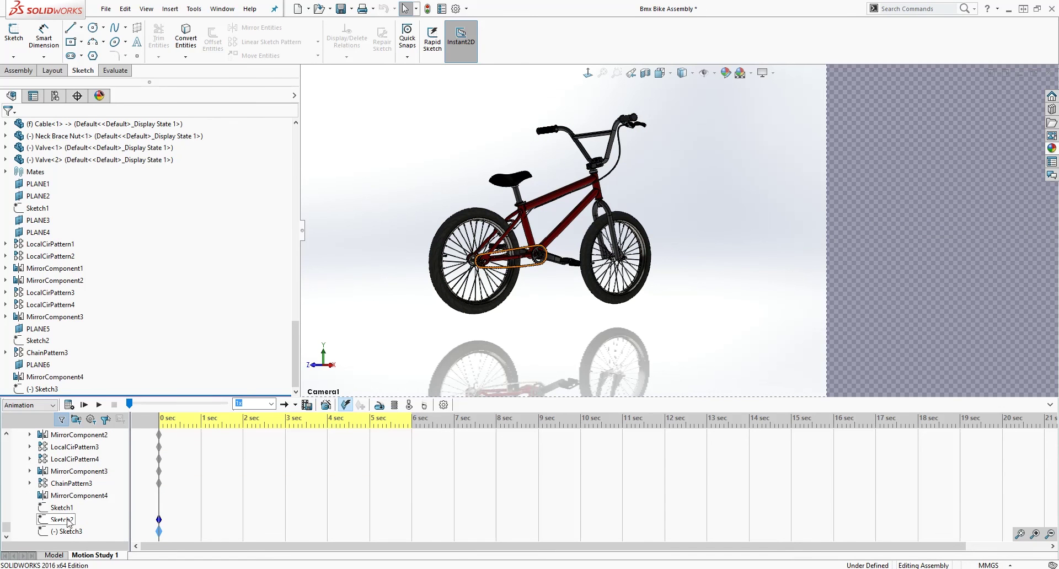